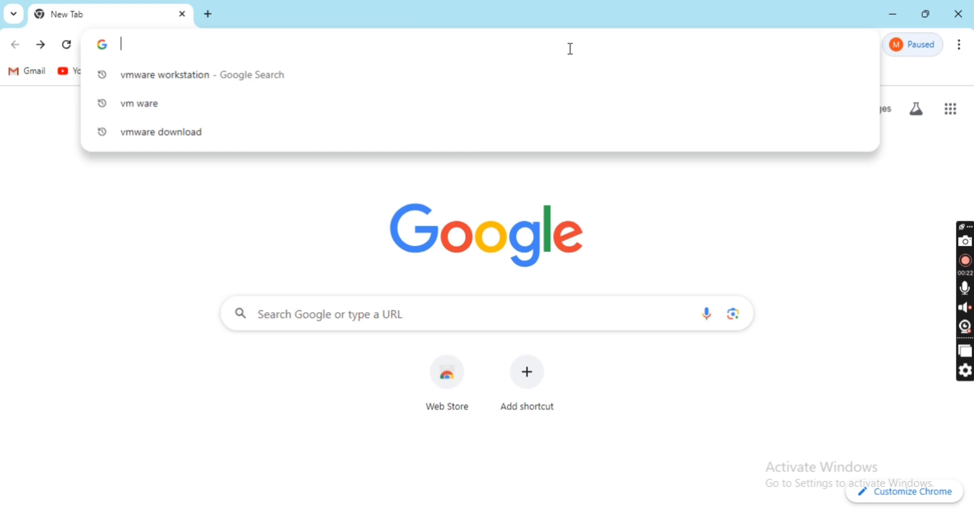
# Pick the 'vmware workstation' address-bar suggestion to load its Google results
pyautogui.click(510, 73)
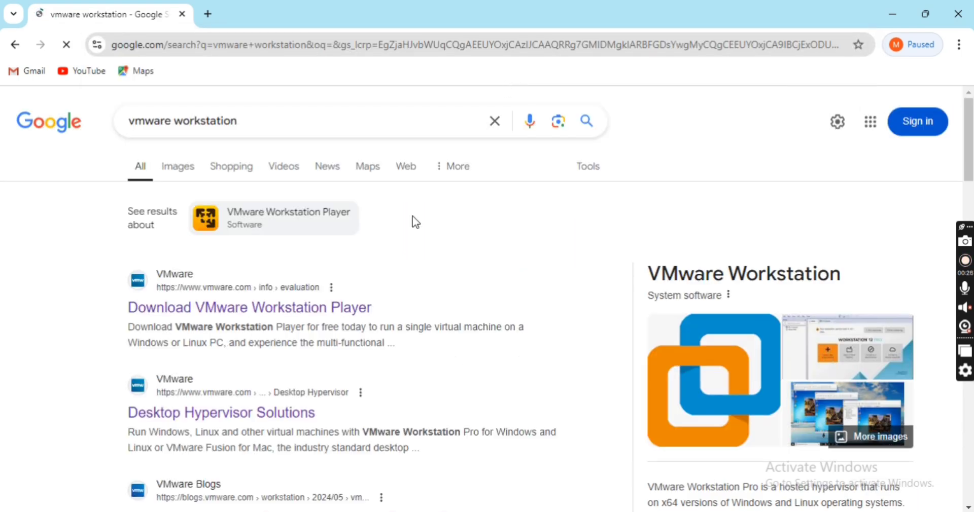
# Go via Desktop Hypervisor Solutions to the Fusion/Workstation download, then choose Login > Register
pyautogui.click(271, 420)
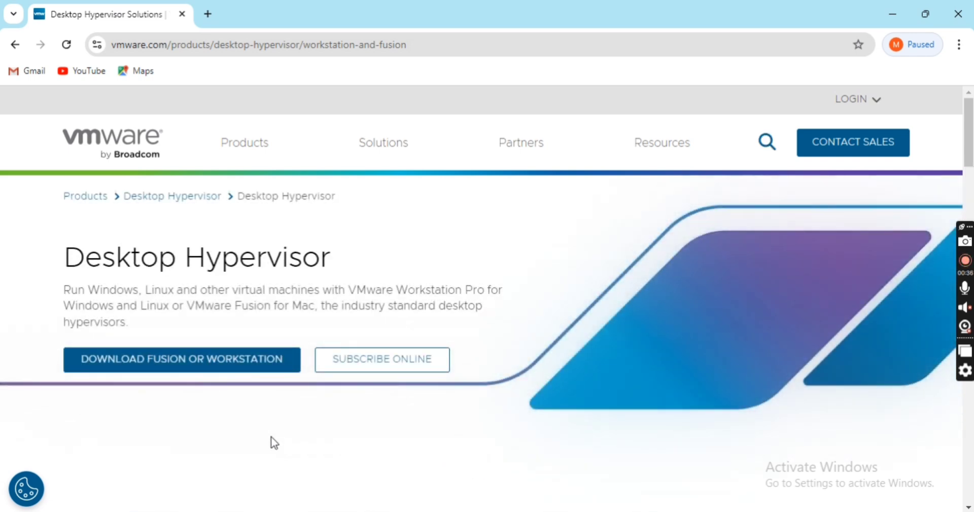
pyautogui.click(252, 372)
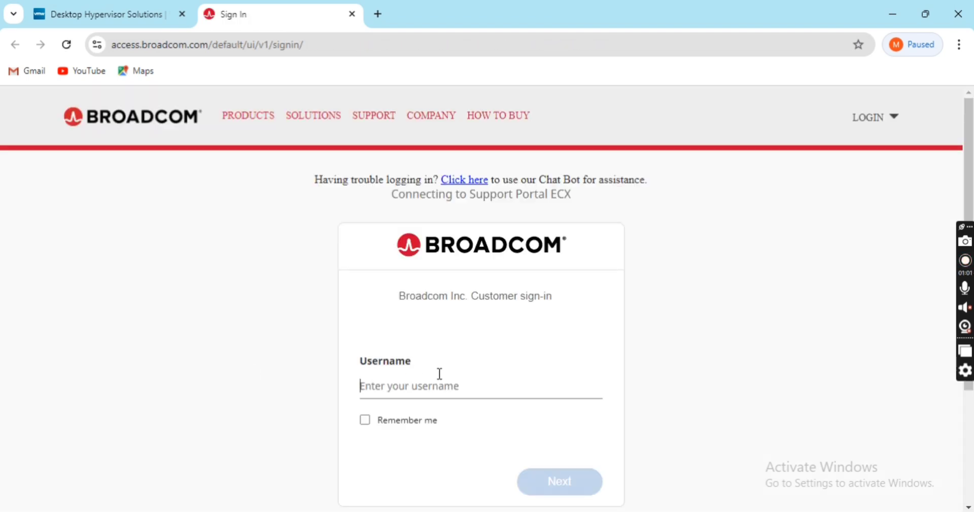
pyautogui.click(892, 126)
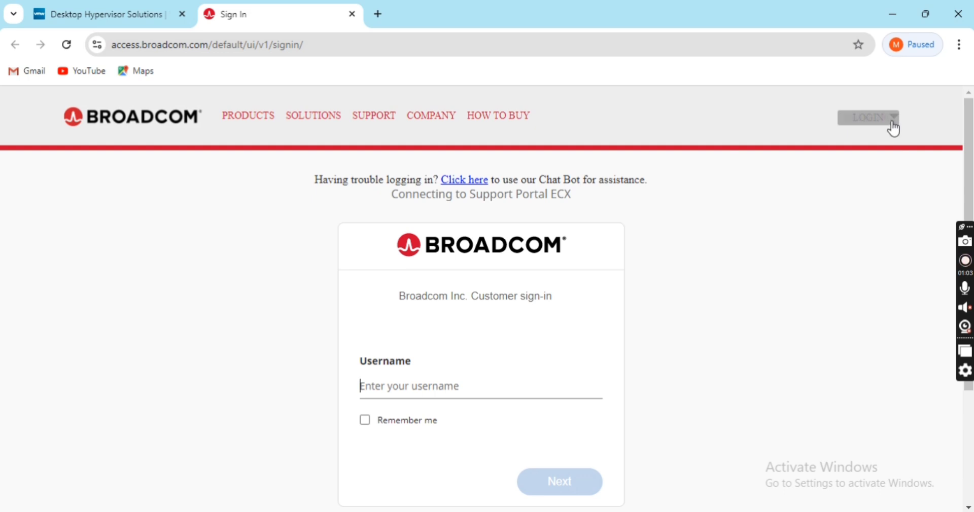
pyautogui.click(863, 174)
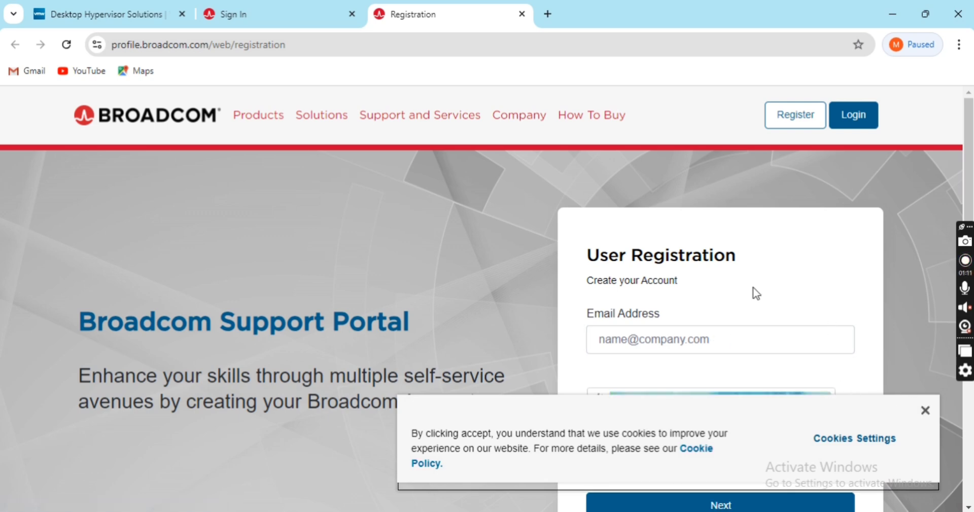
# Dismiss the cookie banner and enter the account email address
pyautogui.click(927, 412)
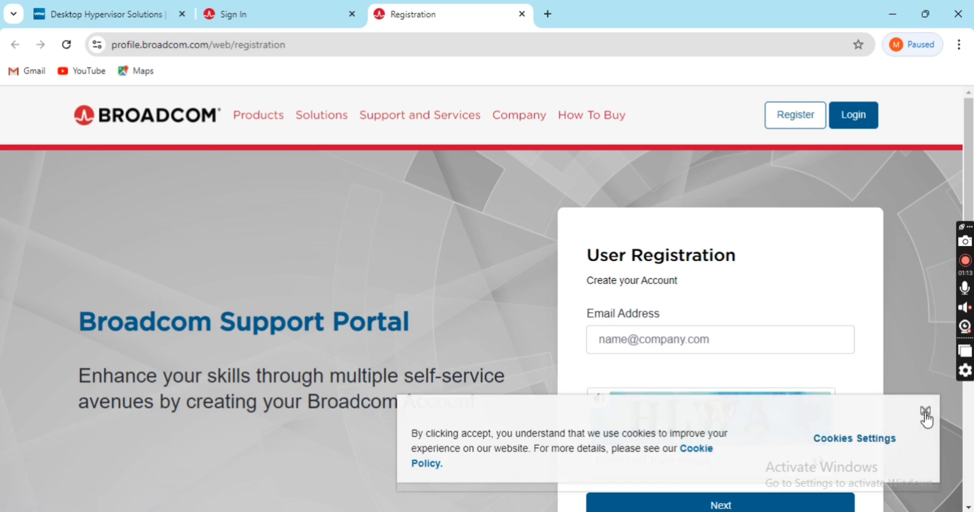
pyautogui.click(788, 342)
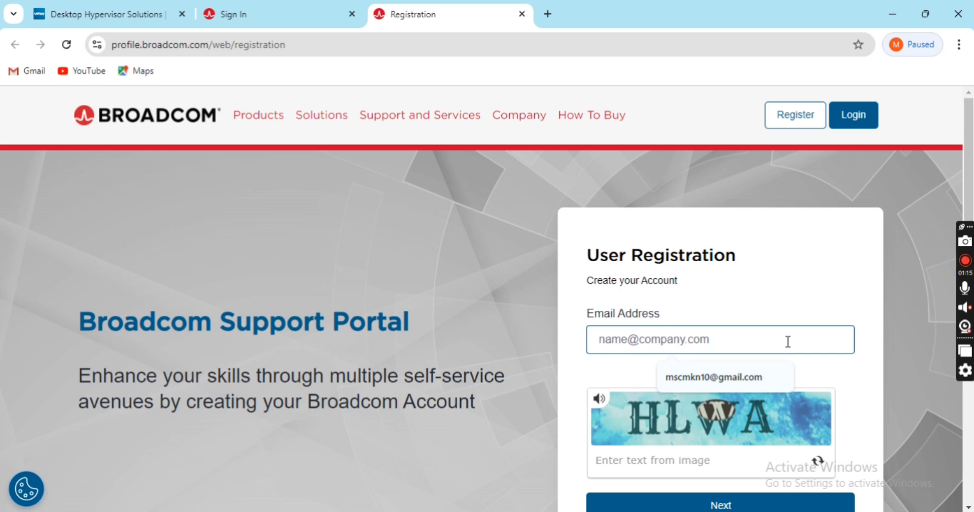
pyautogui.write('m')
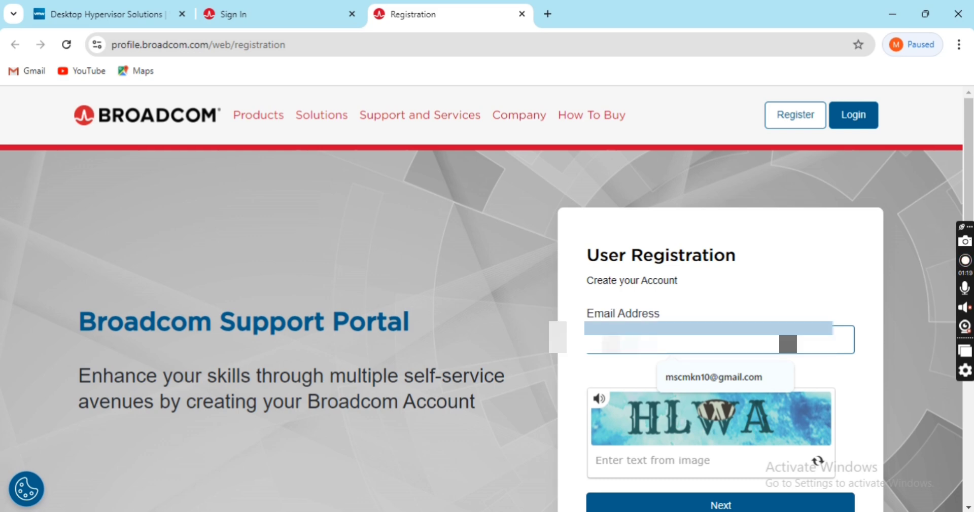
pyautogui.write('g.com')
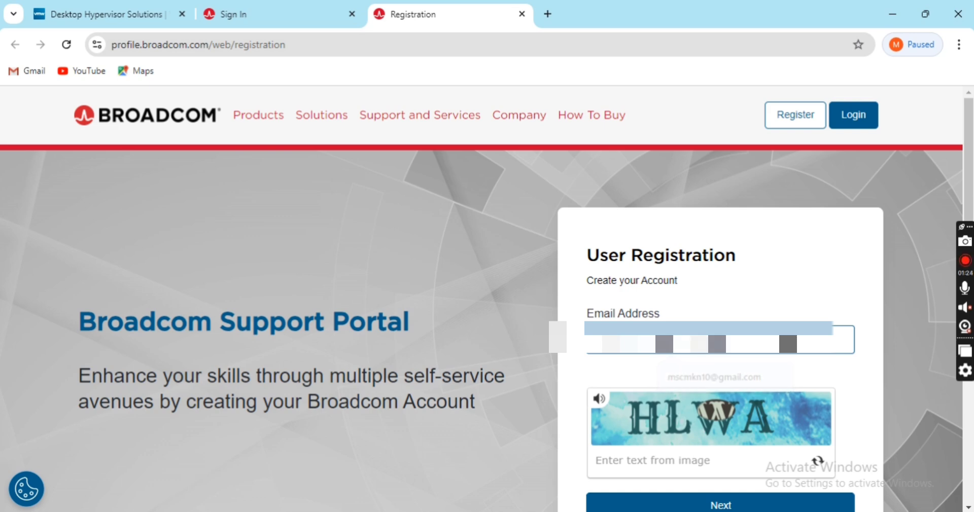
pyautogui.press('Return')
# Type the image challenge text and submit the registration email
pyautogui.click(729, 459)
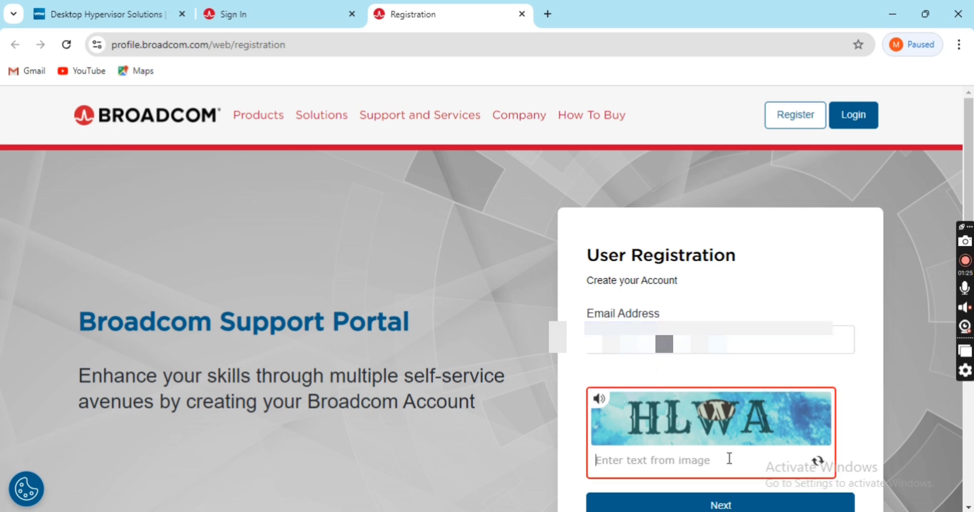
pyautogui.write('HL')
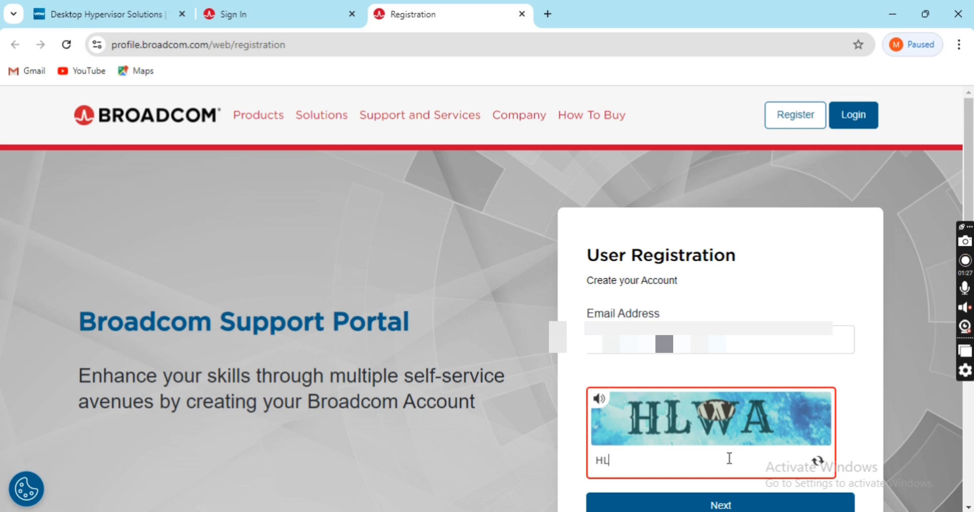
pyautogui.write('WA')
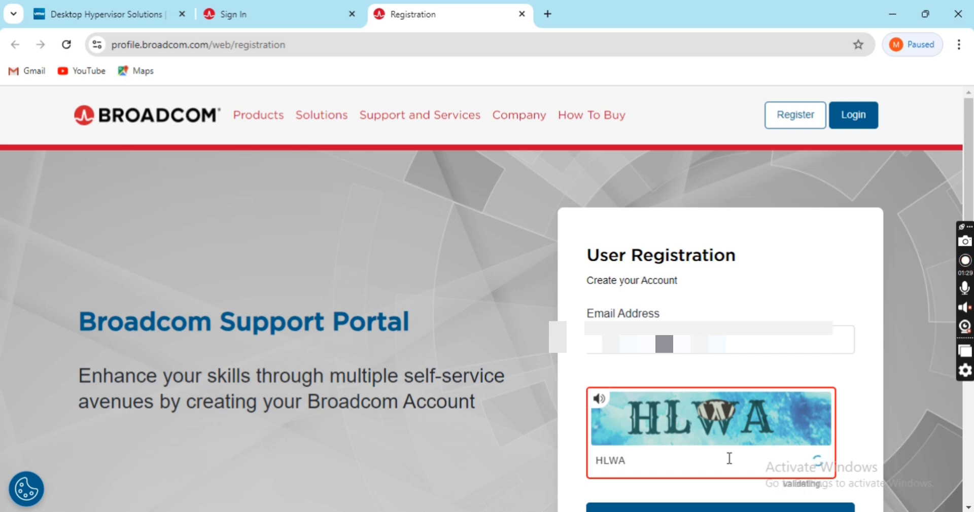
pyautogui.click(736, 507)
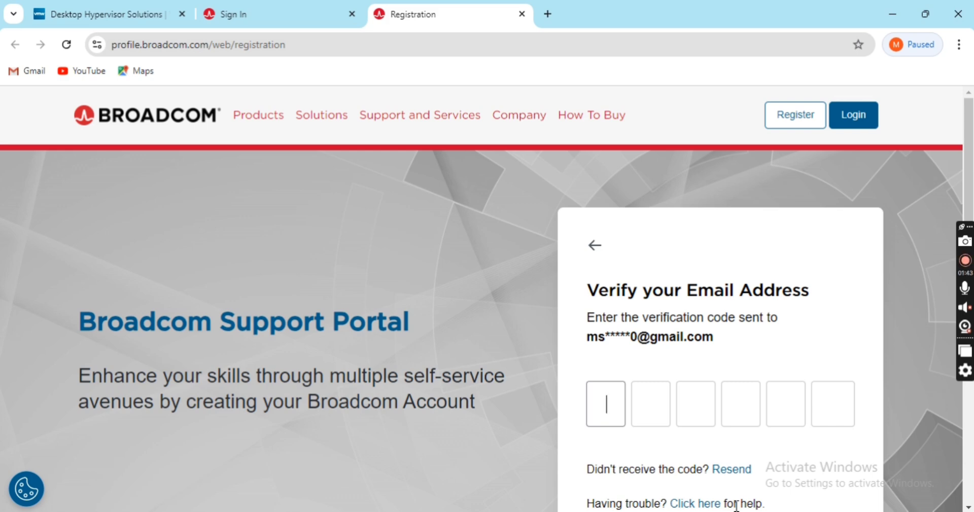
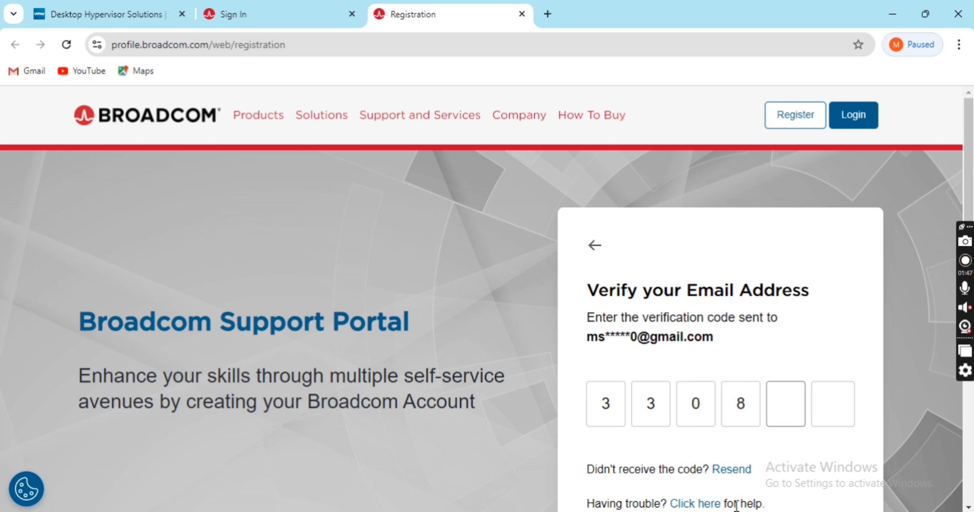
# Enter the emailed six-digit verification code, correcting the fifth digit, and verify
pyautogui.hotkey('shift', 'Tab')
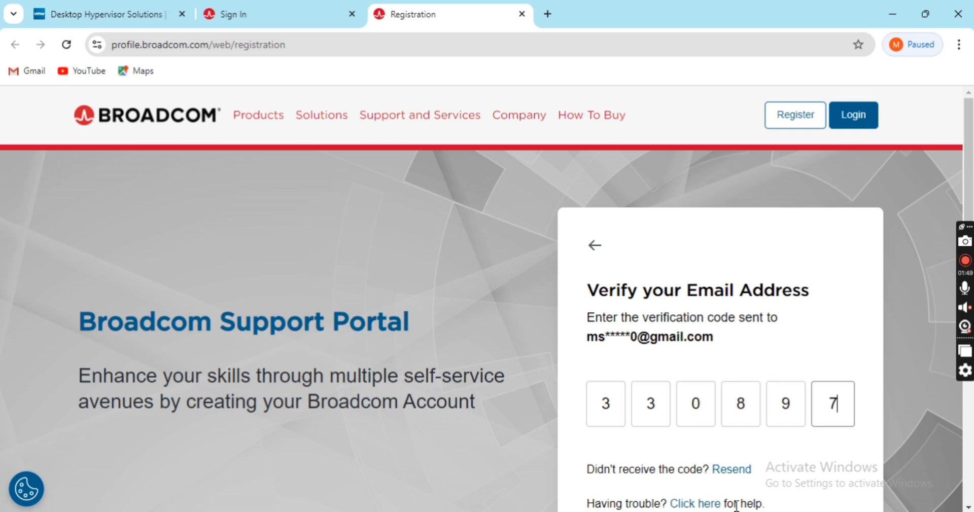
pyautogui.scroll(-5, 813, 265)
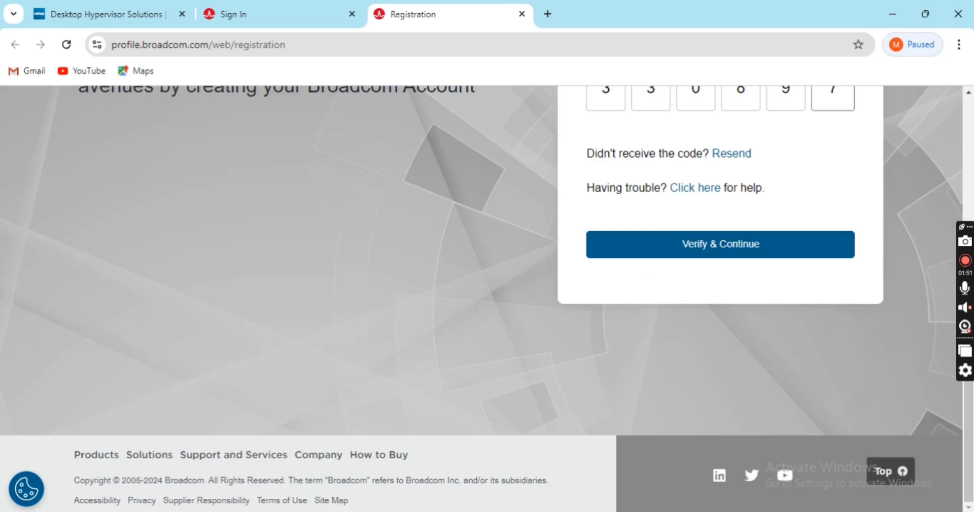
pyautogui.click(800, 246)
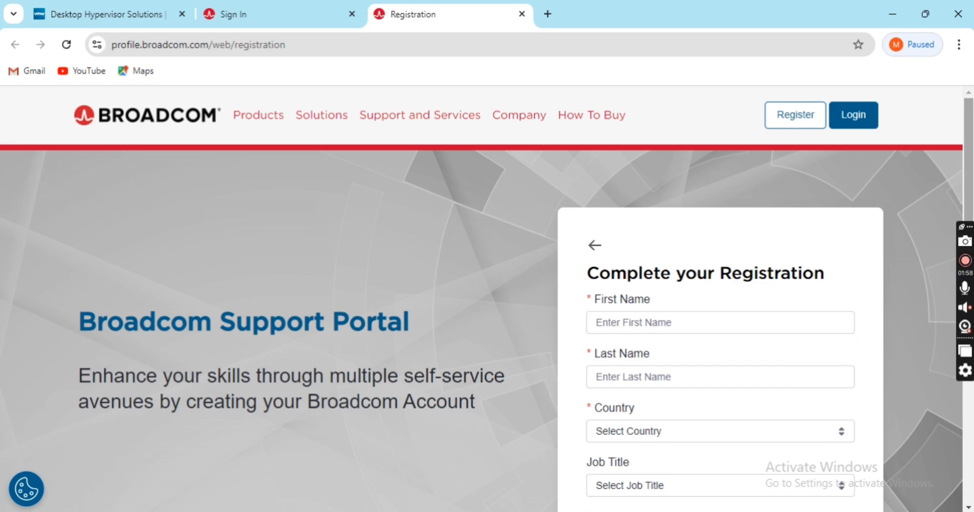
# Fill in the first and last name, country India, and job title Other
pyautogui.scroll(-3, 695, 188)
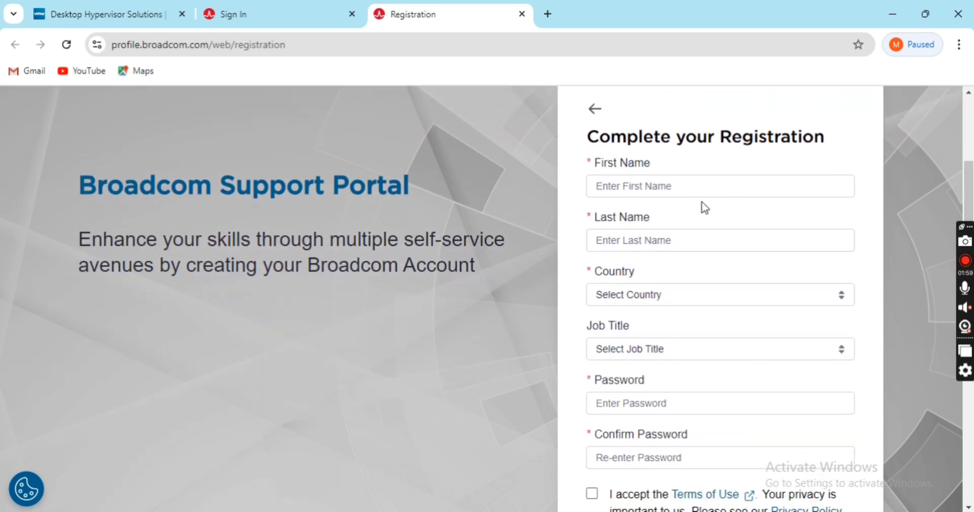
pyautogui.click(695, 188)
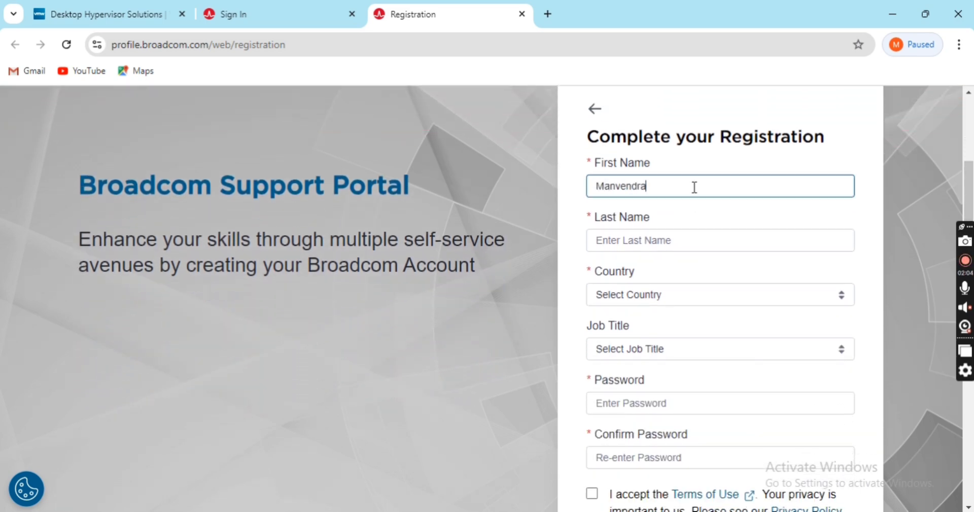
pyautogui.click(692, 241)
pyautogui.click(692, 294)
pyautogui.write('india')
pyautogui.click(757, 350)
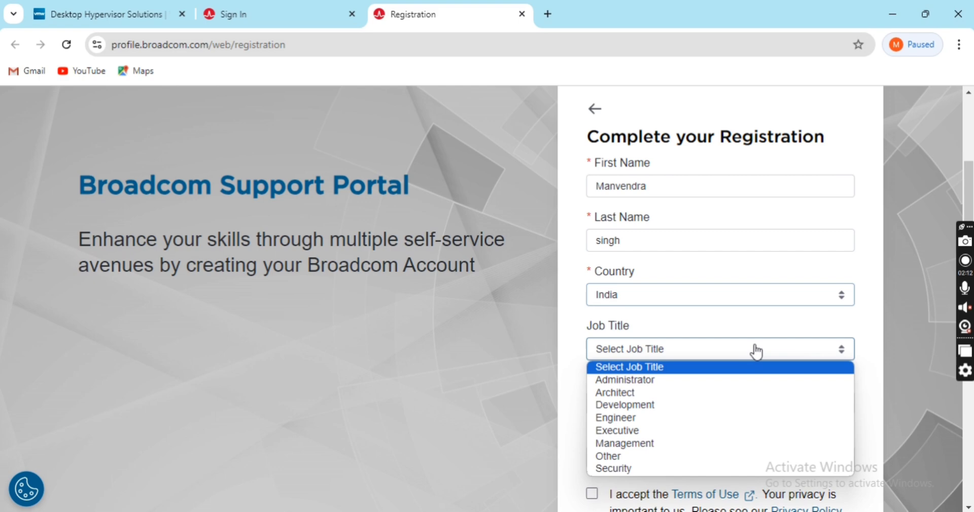
pyautogui.click(722, 458)
# Enter and confirm the account password, accept the terms, and create the account
pyautogui.click(714, 405)
pyautogui.write('••••••••••••')
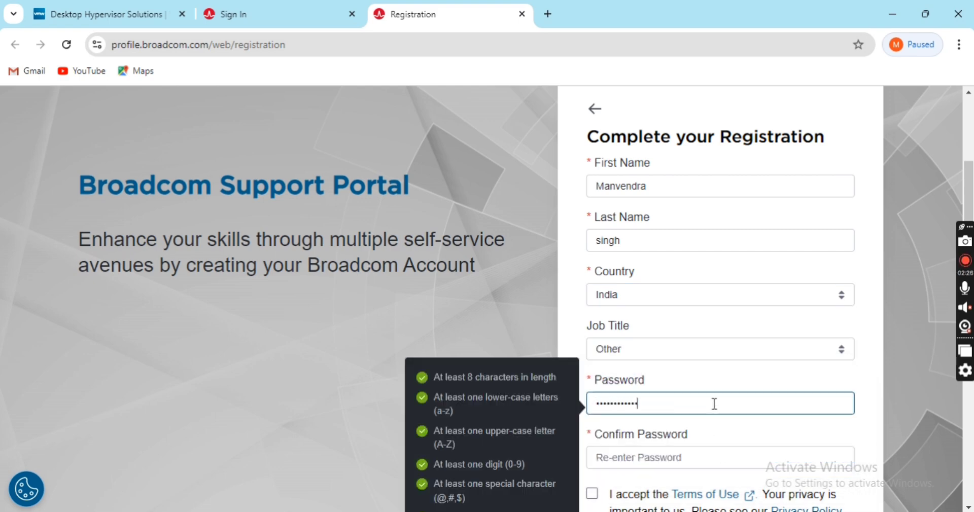
pyautogui.click(691, 464)
pyautogui.write('••••••••••••')
pyautogui.scroll(-2, 930, 426)
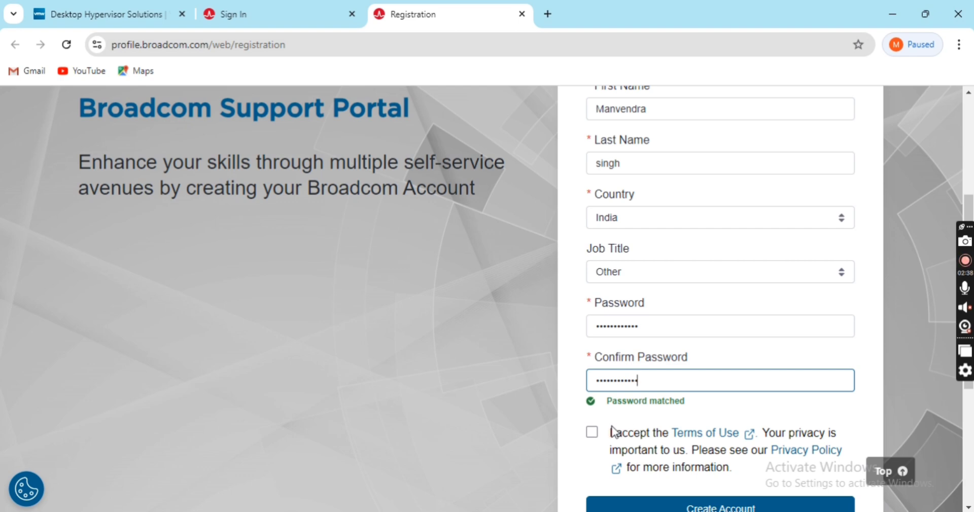
pyautogui.click(594, 435)
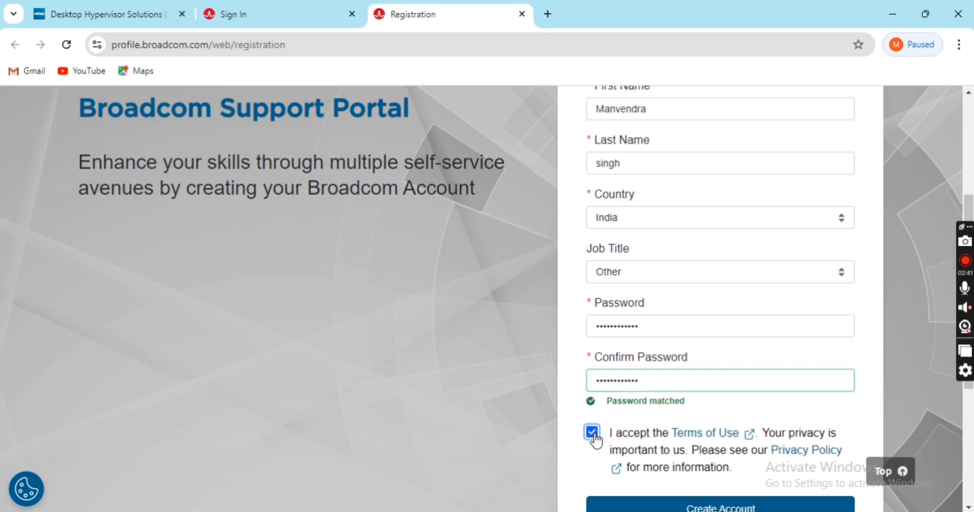
pyautogui.click(651, 508)
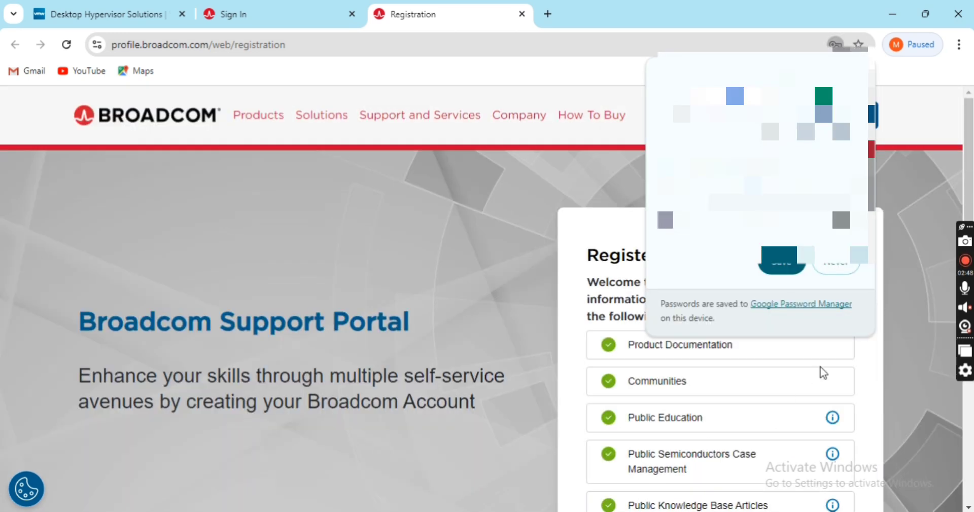
# Decline Chrome's password save, continue to Build your Profile, then cancel that form
pyautogui.click(855, 269)
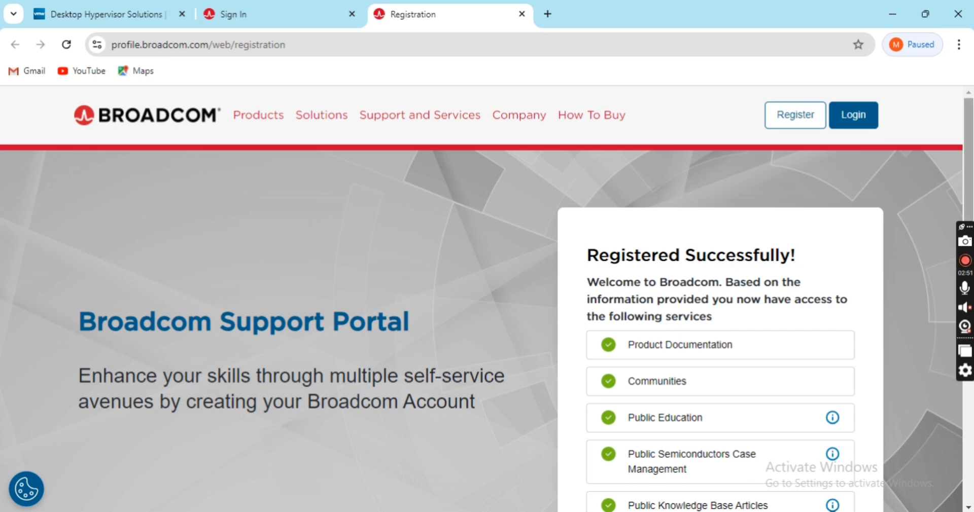
pyautogui.scroll(-10, 940, 380)
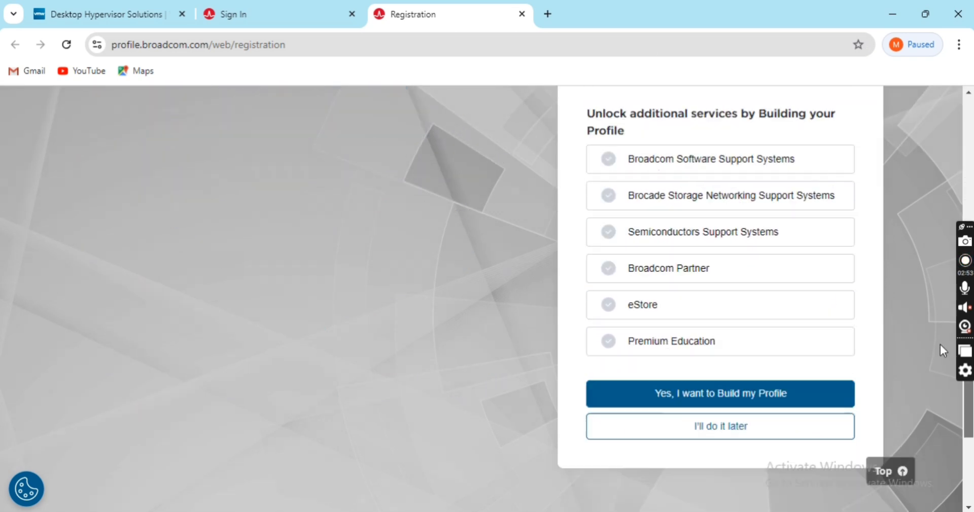
pyautogui.scroll(2, 946, 338)
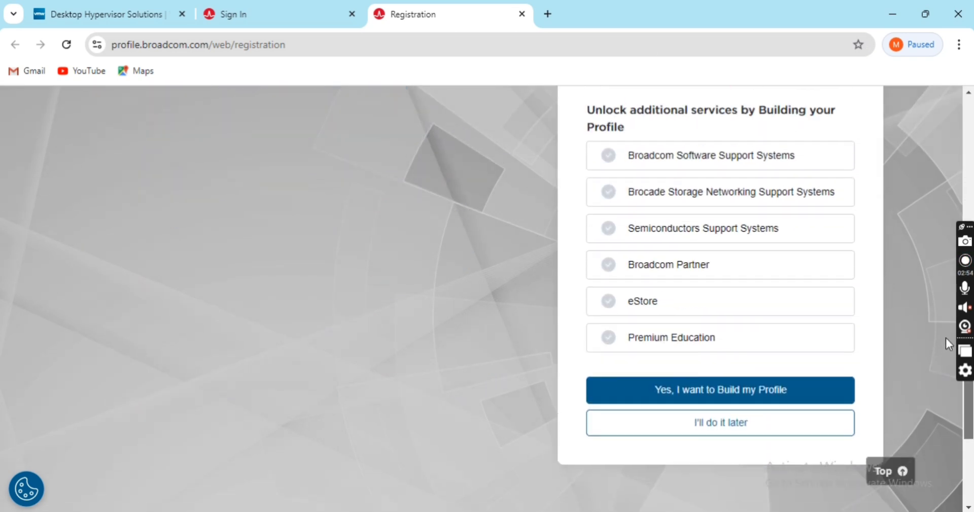
pyautogui.click(644, 405)
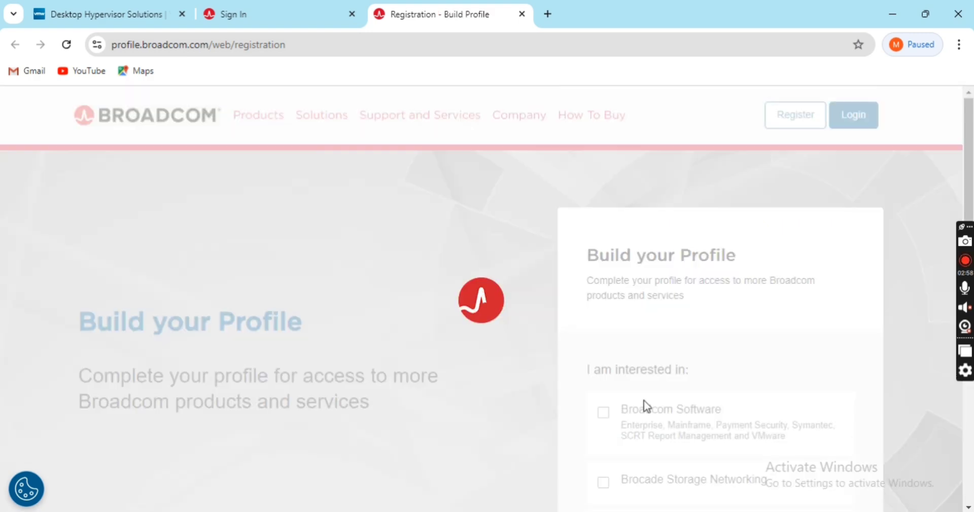
pyautogui.scroll(-7, 642, 386)
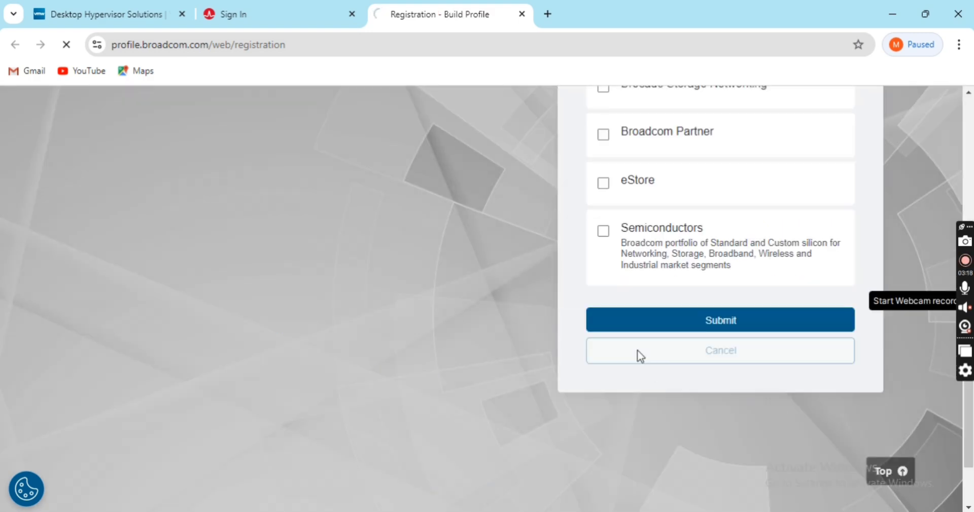
pyautogui.click(640, 357)
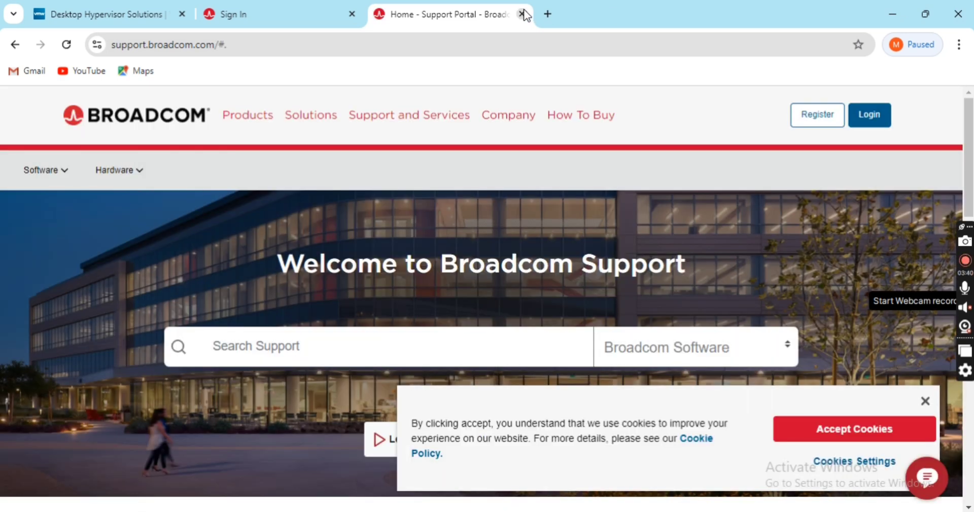
# Close the extra Home tab and submit the account username on the sign-in form
pyautogui.click(521, 14)
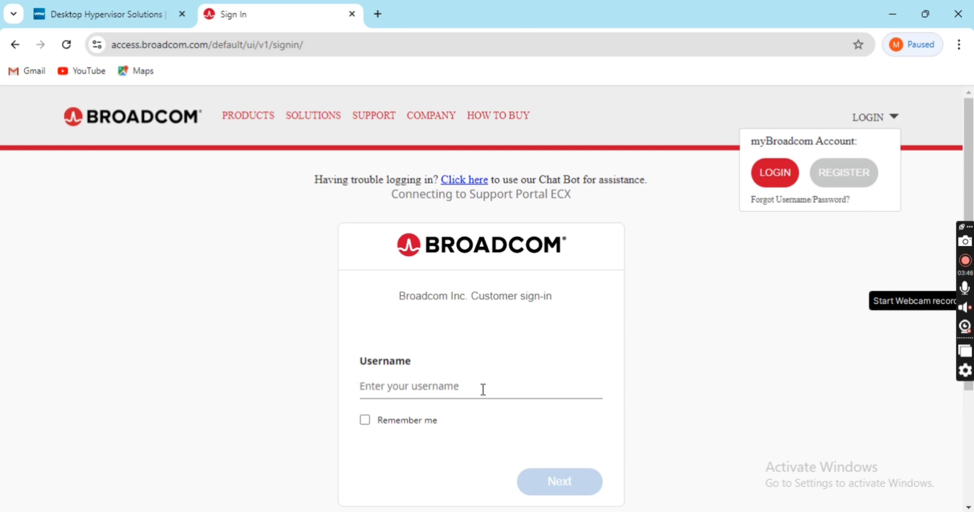
pyautogui.write('m')
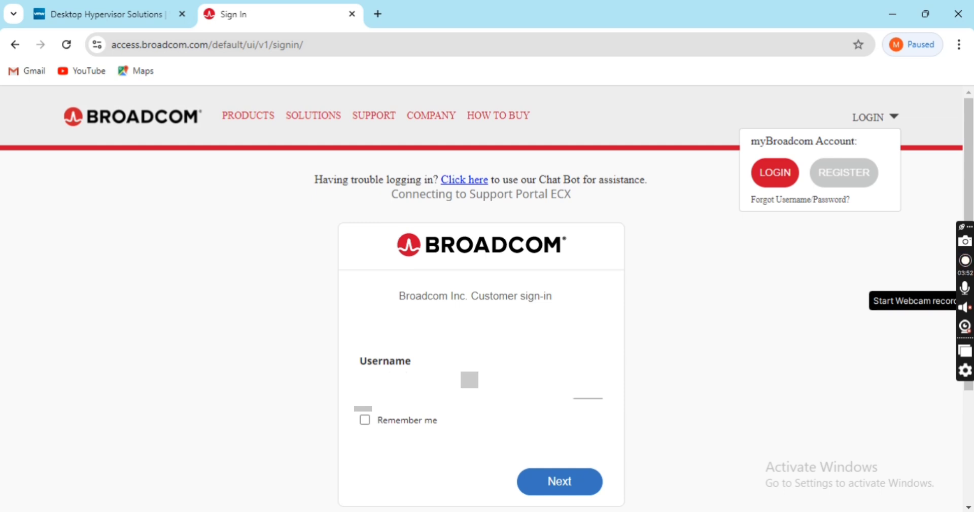
pyautogui.click(584, 487)
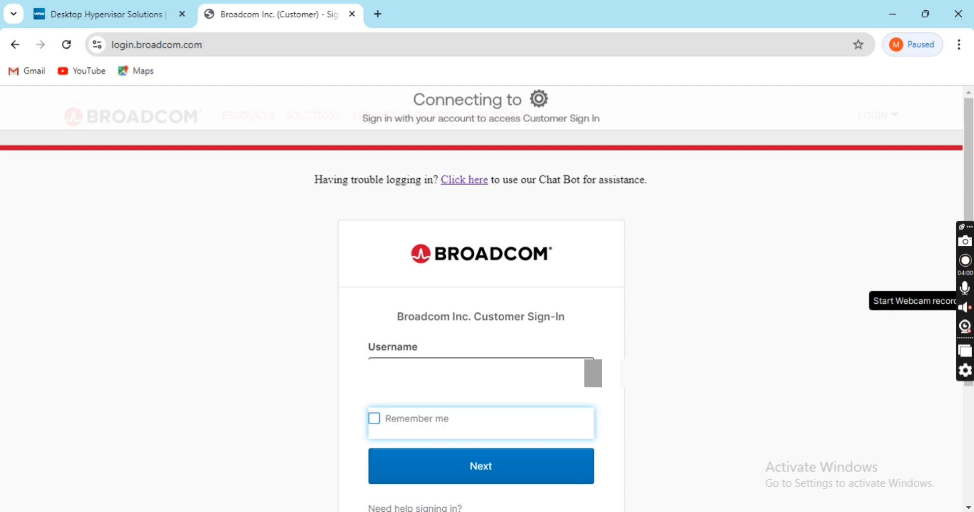
pyautogui.click(521, 463)
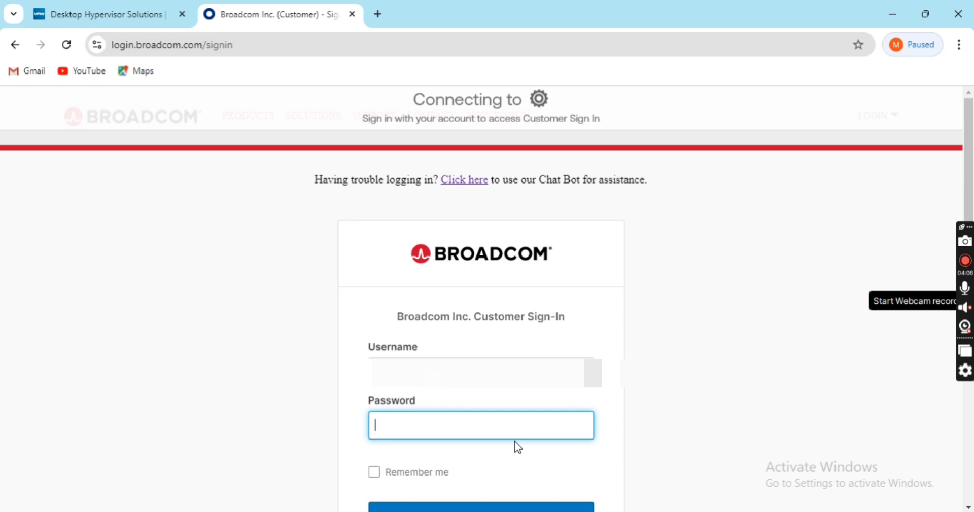
# Enter the account password, sign in, and decline Chrome's offer to save it
pyautogui.write('•••••••••••••')
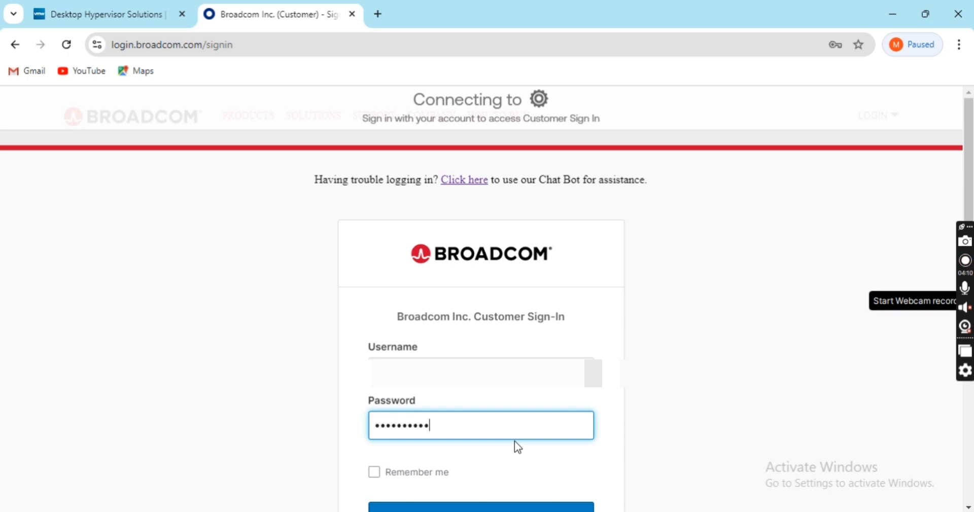
pyautogui.press('Return')
pyautogui.click(513, 508)
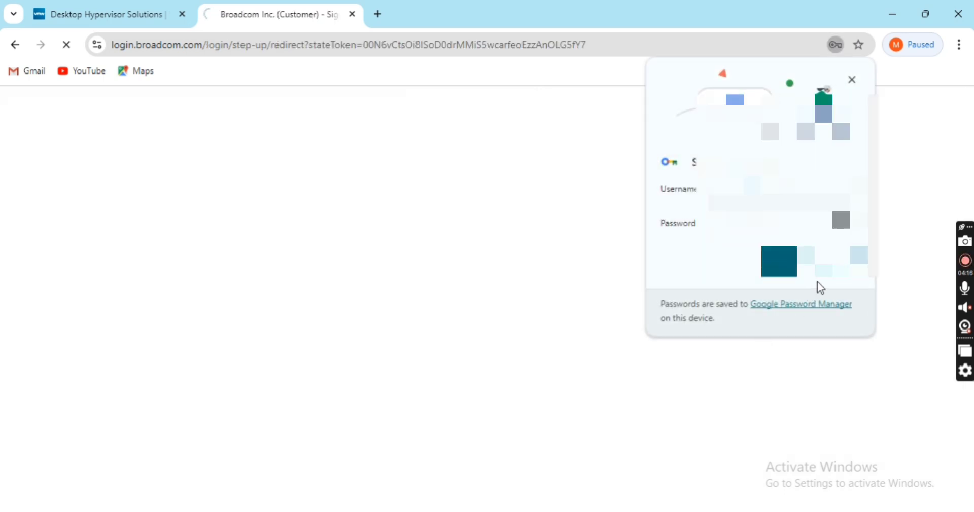
pyautogui.click(830, 276)
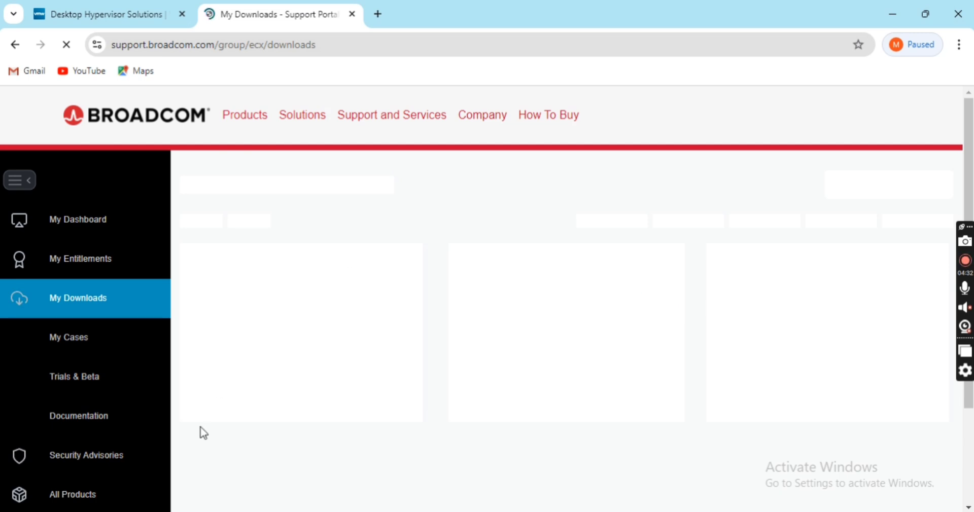
# Open My Dashboard, dismiss the cookie notice and welcome tour, and focus the site search
pyautogui.click(126, 223)
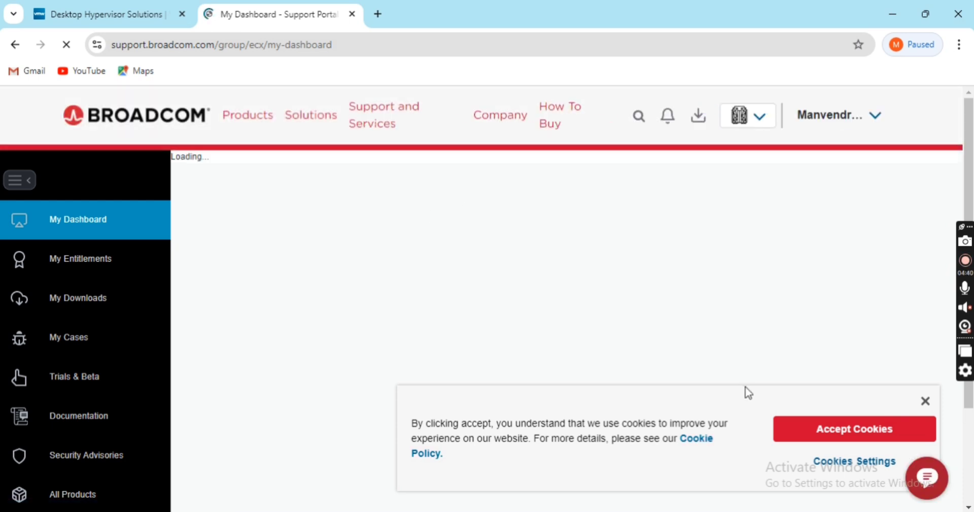
pyautogui.click(925, 401)
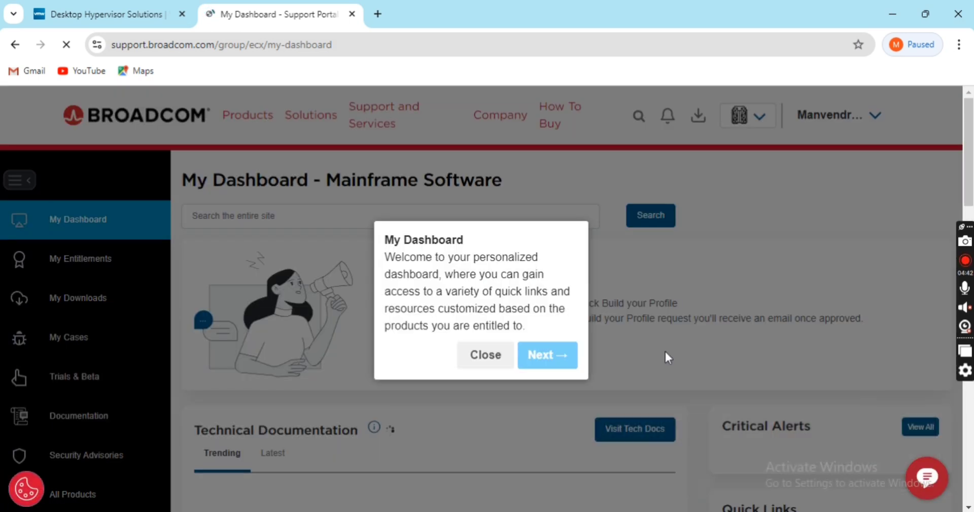
pyautogui.click(481, 359)
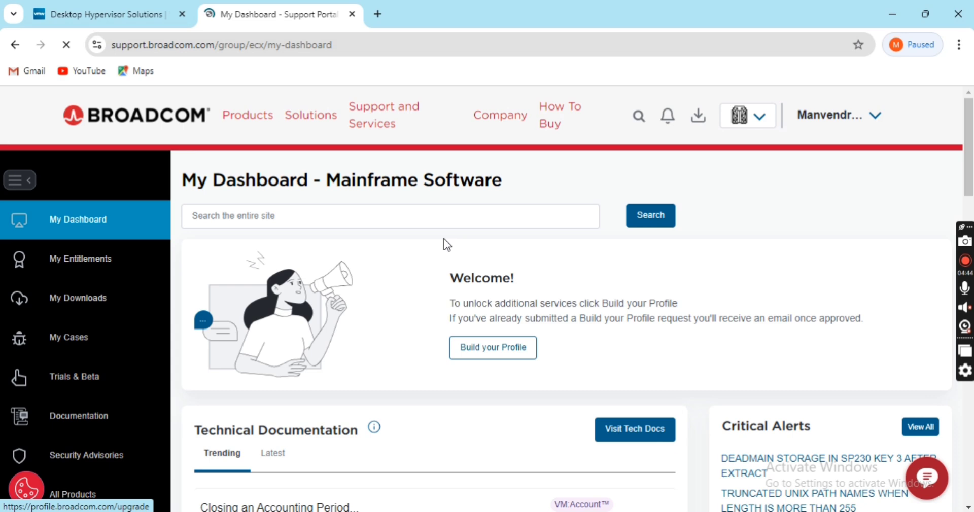
pyautogui.click(444, 211)
# Search 'vmware wo' and open the VMware Workstation Pro product suggestion
pyautogui.write('vmware')
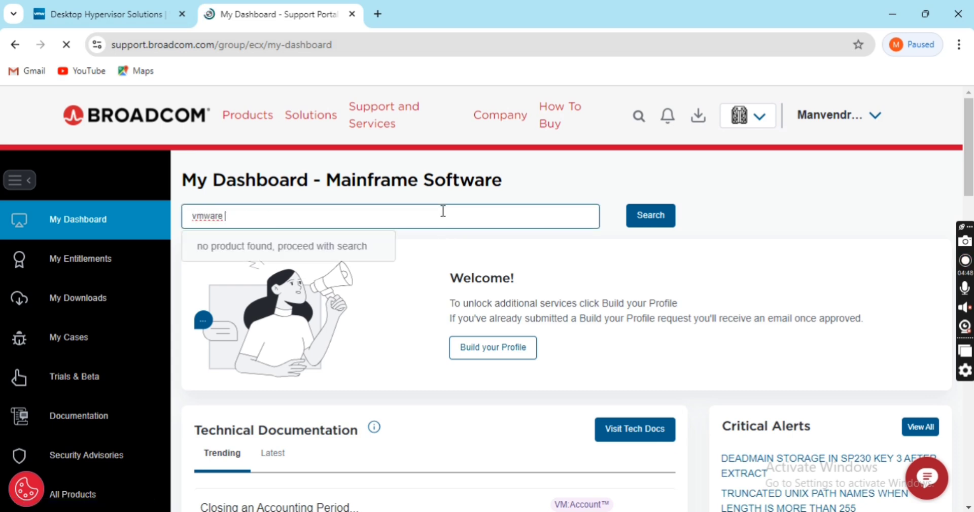
pyautogui.write(' wo')
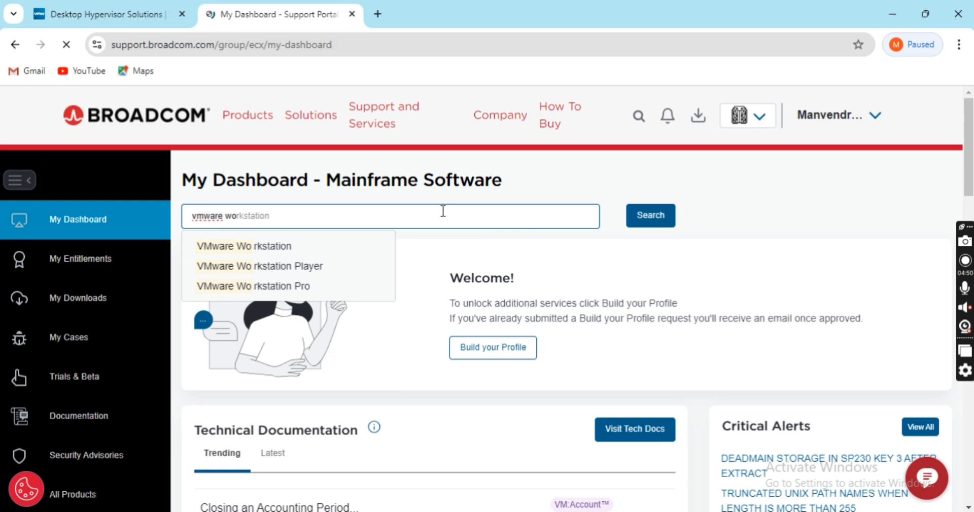
pyautogui.click(336, 287)
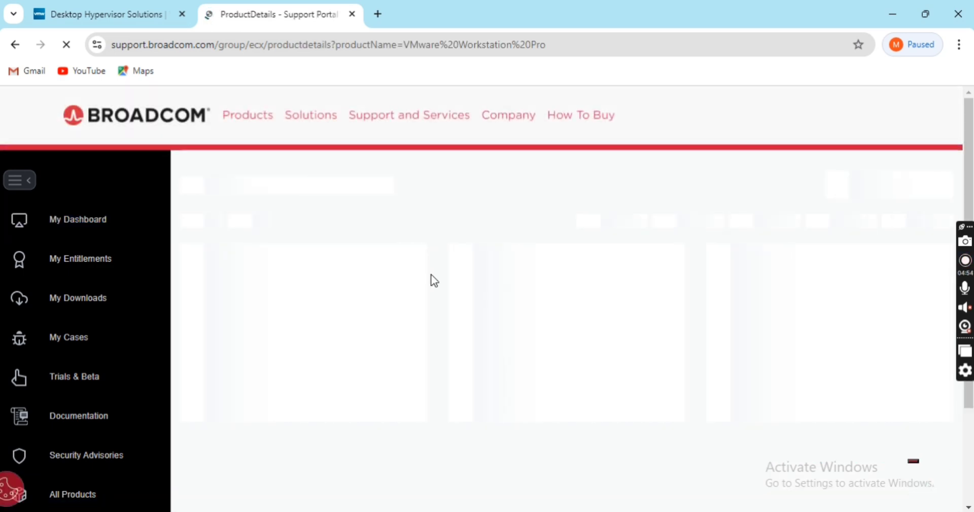
pyautogui.scroll(-1, 487, 300)
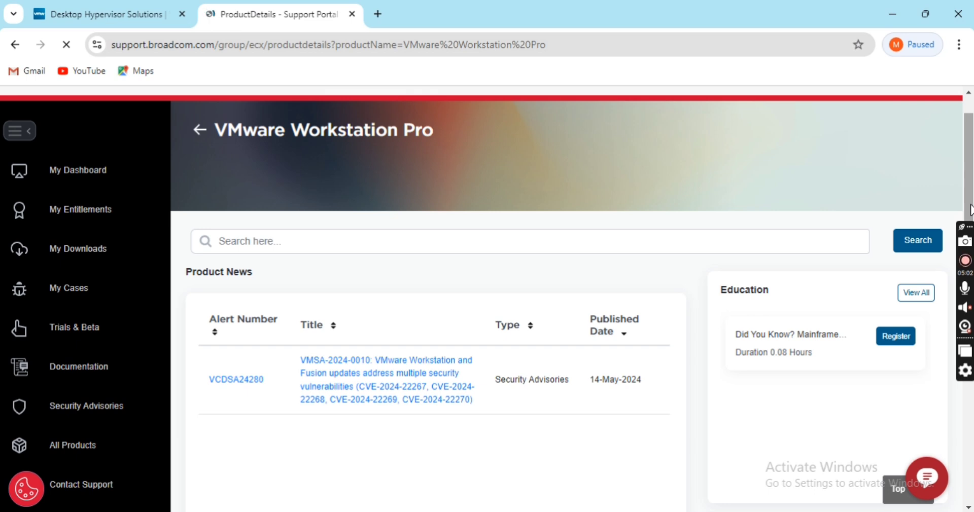
# Open advisory VMSA-2024-0010 and follow its Workstation Pro 17.5.2 Downloads and Documentation link
pyautogui.click(374, 393)
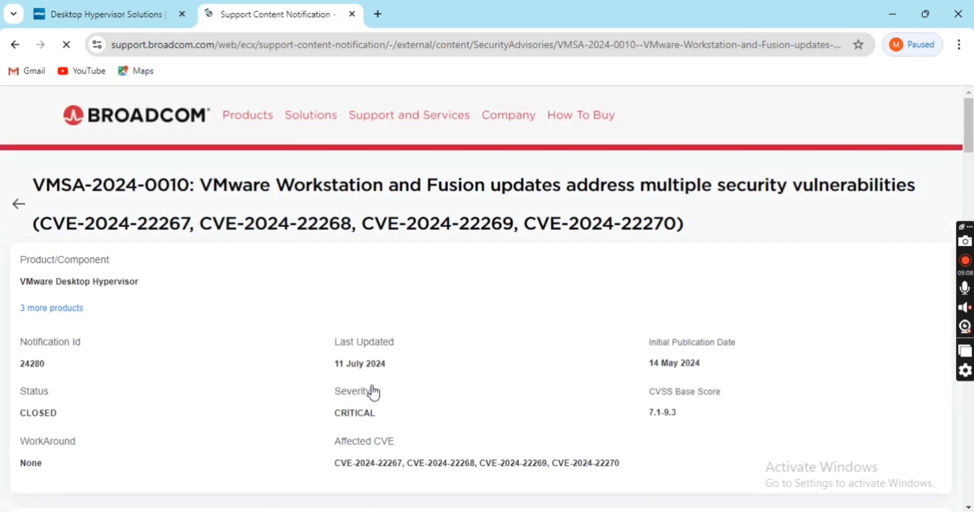
pyautogui.click(969, 199)
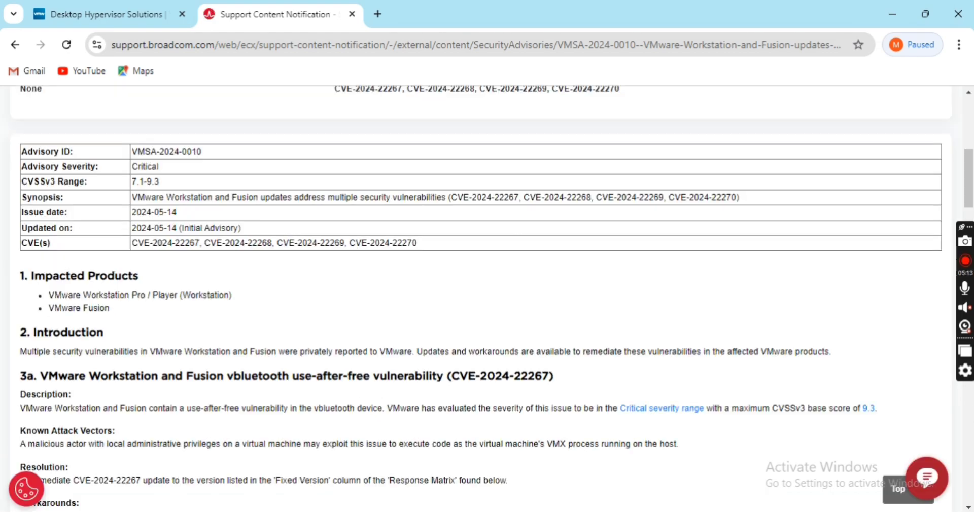
pyautogui.press('pagedown')
pyautogui.press('pagedown')
pyautogui.press('pagedown')
pyautogui.press('pagedown')
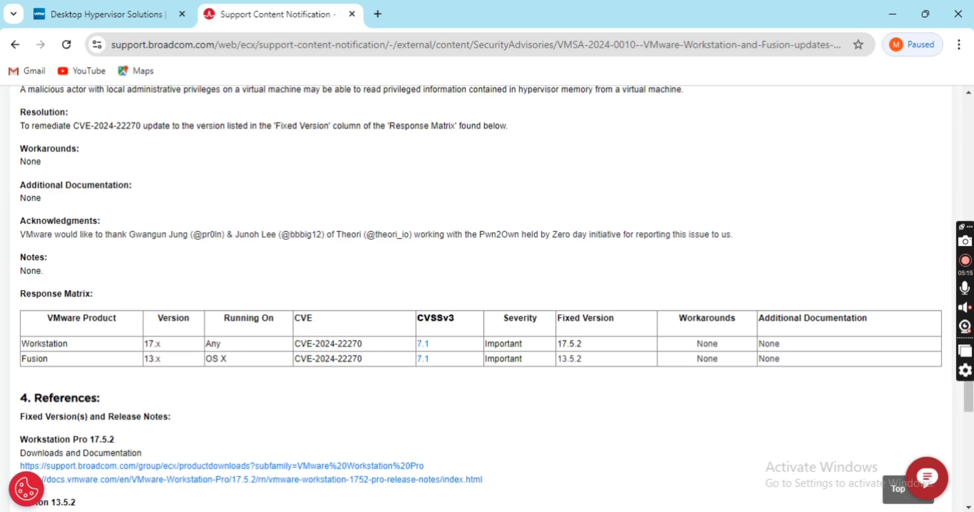
pyautogui.press('pagedown')
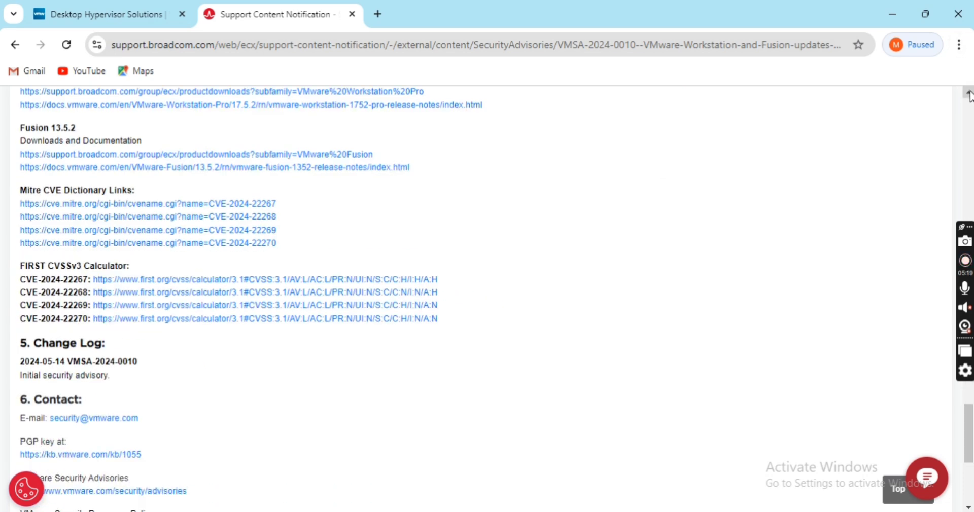
pyautogui.scroll(3, 292, 195)
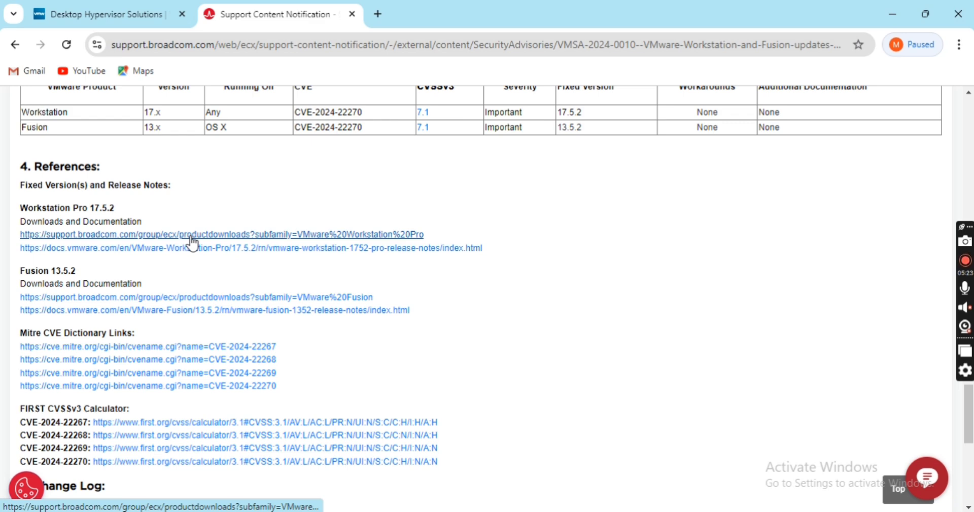
pyautogui.click(192, 239)
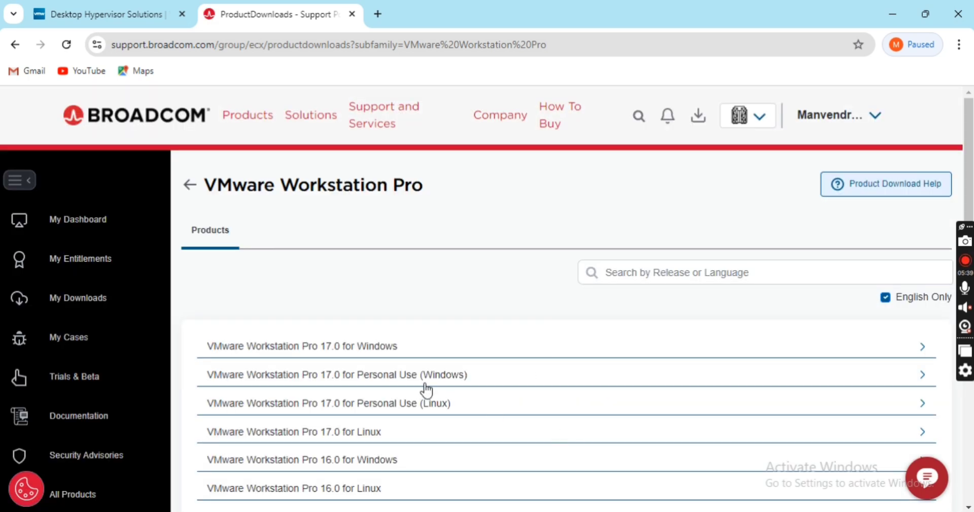
# Expand the Personal Use (Windows) product and open its 17.5.2 release files
pyautogui.click(387, 385)
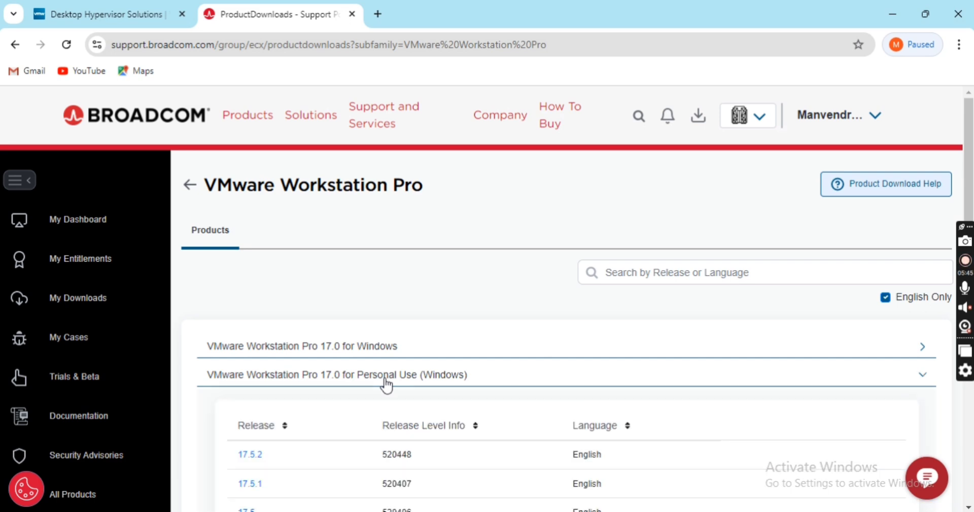
pyautogui.click(253, 458)
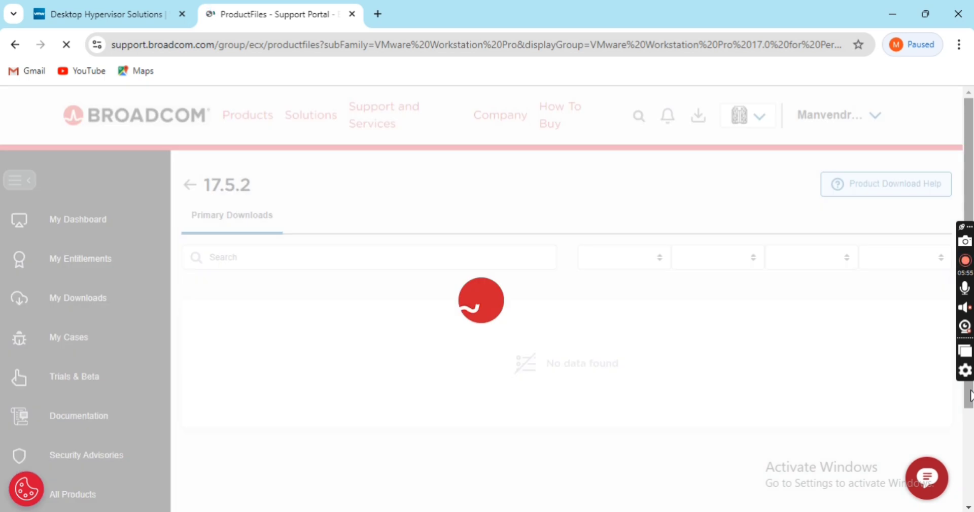
# Agree to the Terms and Conditions and request the 17.5.2 Windows installer download
pyautogui.moveTo(970, 396); pyautogui.dragTo(970, 453)
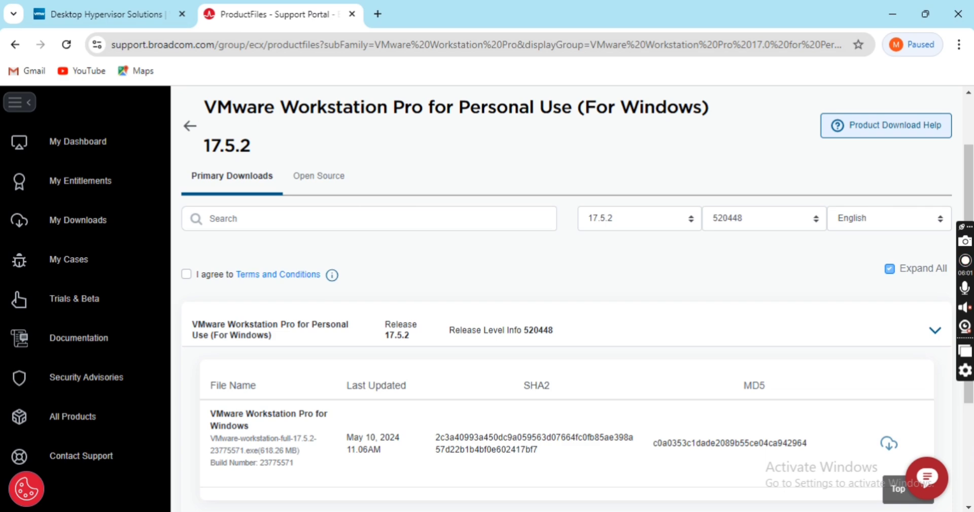
pyautogui.click(188, 276)
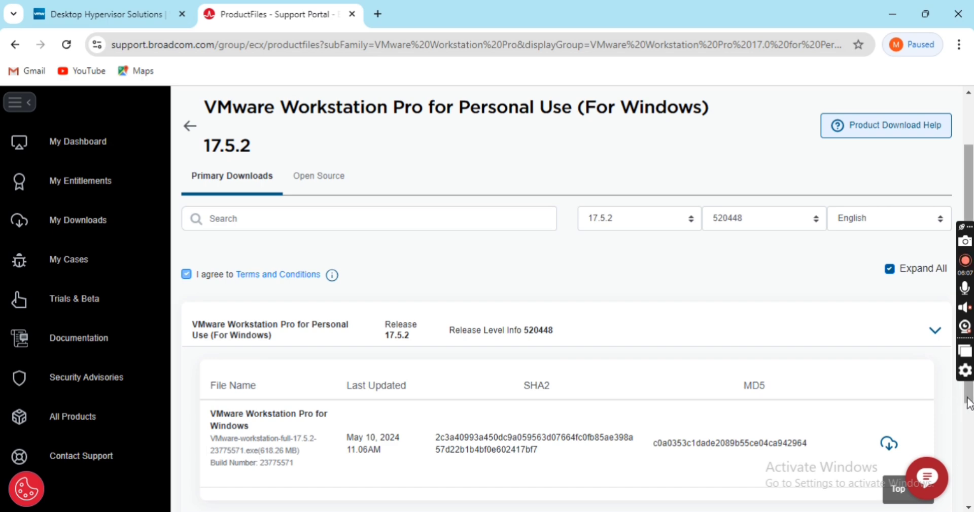
pyautogui.moveTo(969, 397); pyautogui.dragTo(969, 430)
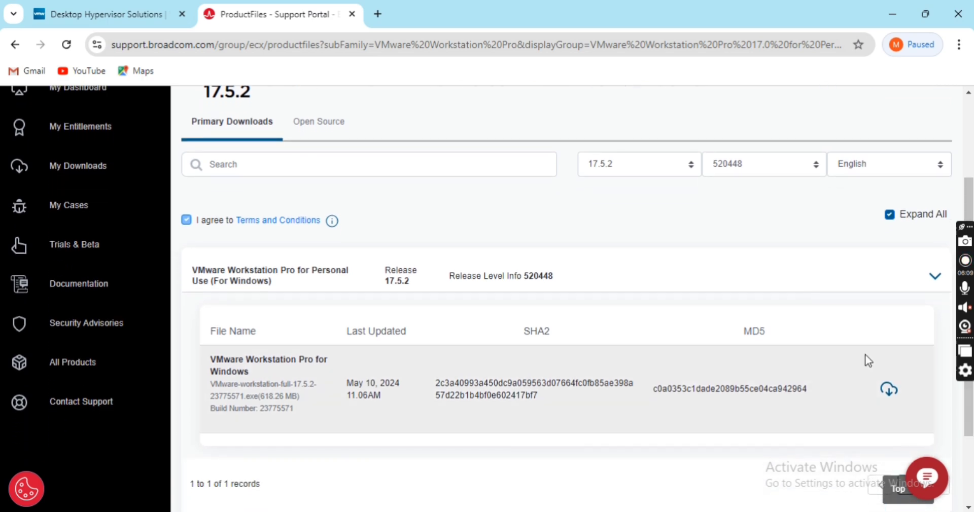
pyautogui.doubleClick(889, 394)
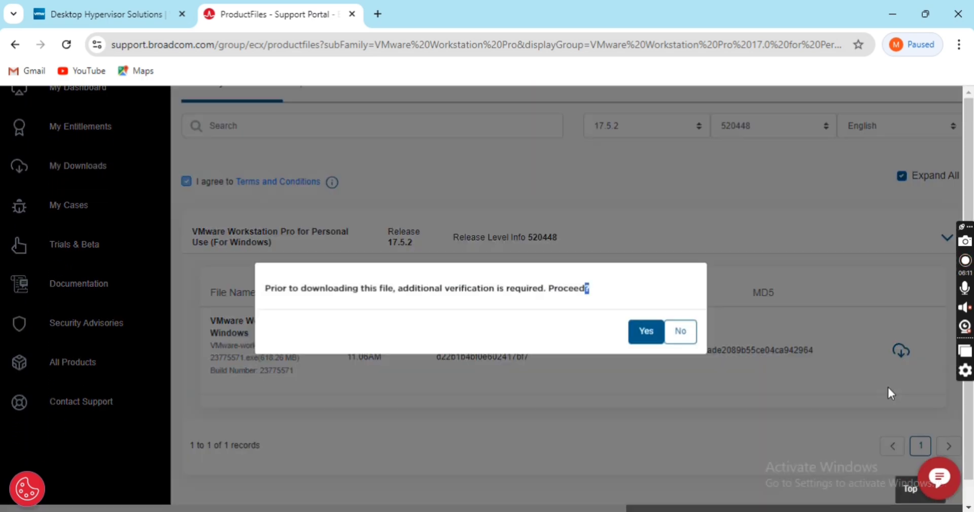
pyautogui.click(889, 394)
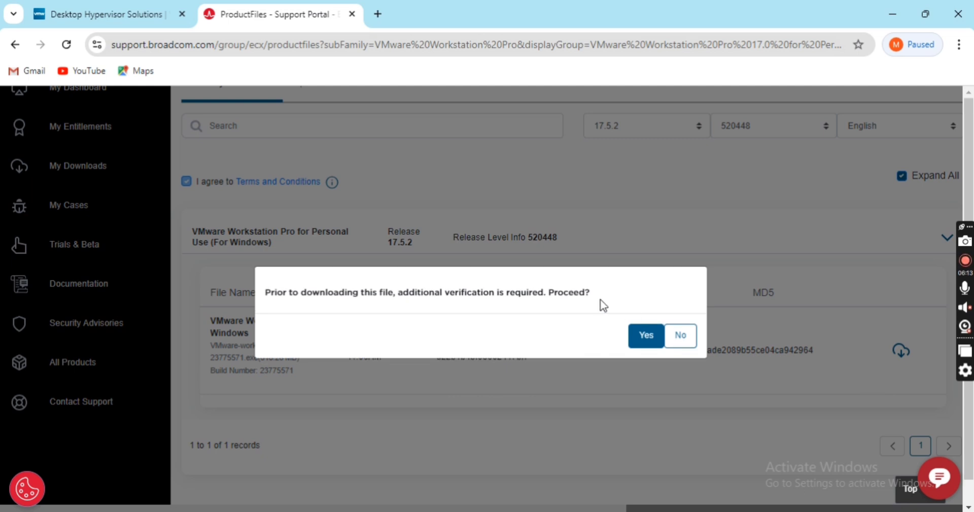
# Proceed to the verification form and fill in both address lines
pyautogui.click(641, 336)
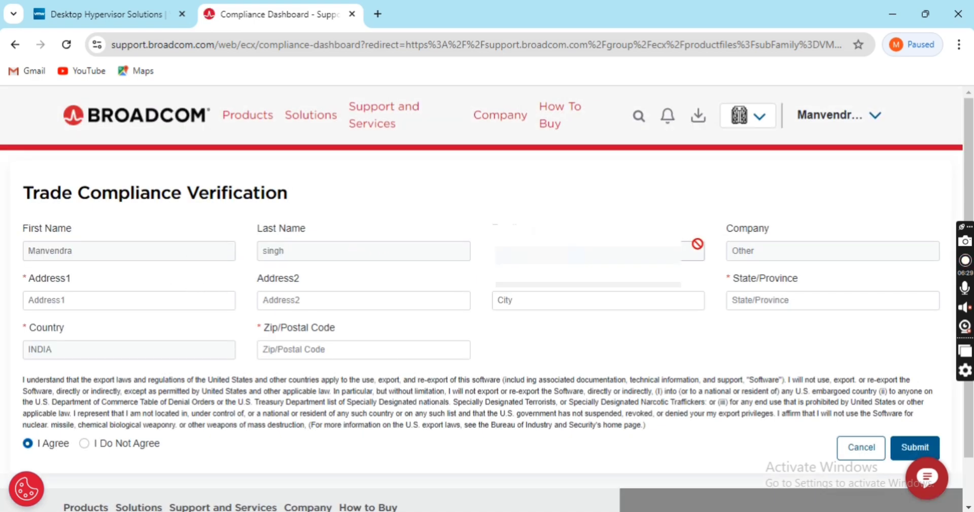
pyautogui.click(162, 304)
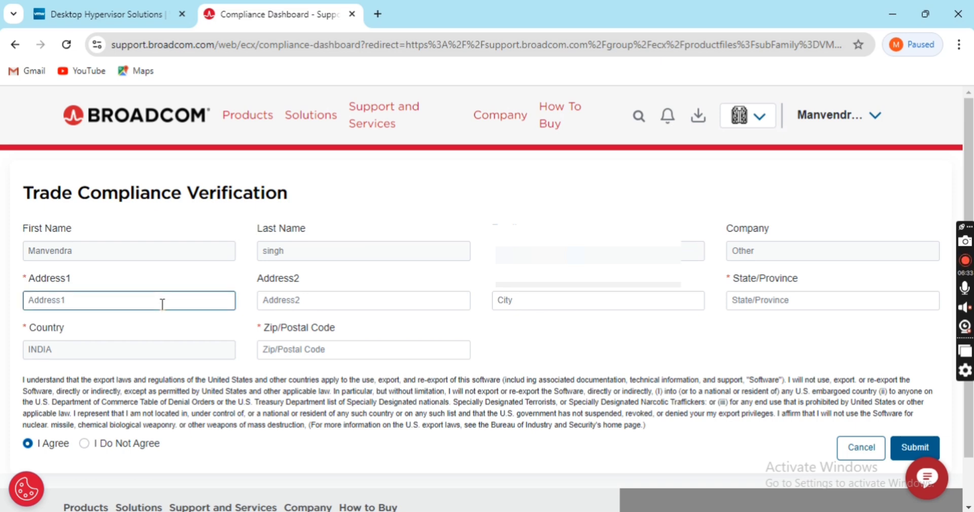
pyautogui.write('A')
pyautogui.press('BackSpace')
pyautogui.press('BackSpace')
pyautogui.press('BackSpace')
pyautogui.press('BackSpace')
pyautogui.write('murti nagar jaipur')
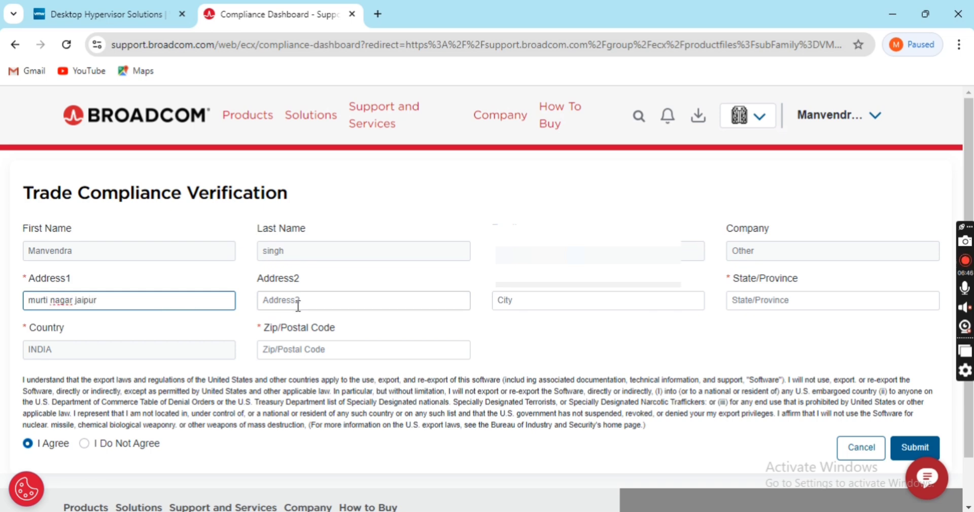
pyautogui.click(298, 306)
pyautogui.write('murti nagar jaipur')
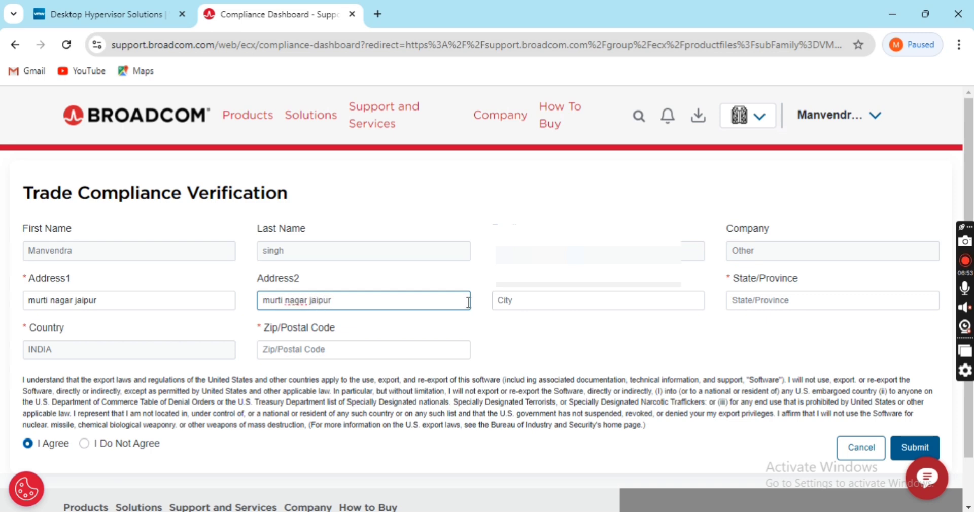
# Enter the city, state/province and postal code, then submit the compliance form
pyautogui.click(534, 307)
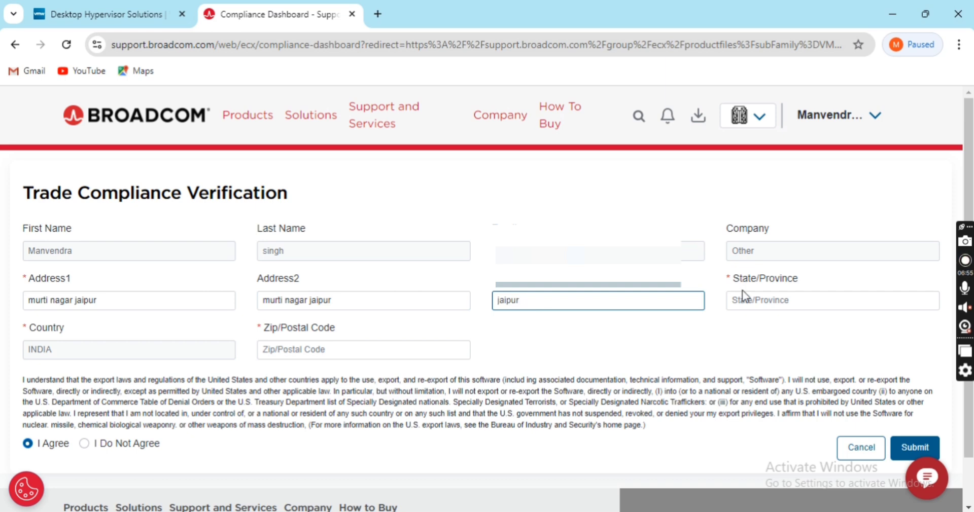
pyautogui.click(763, 299)
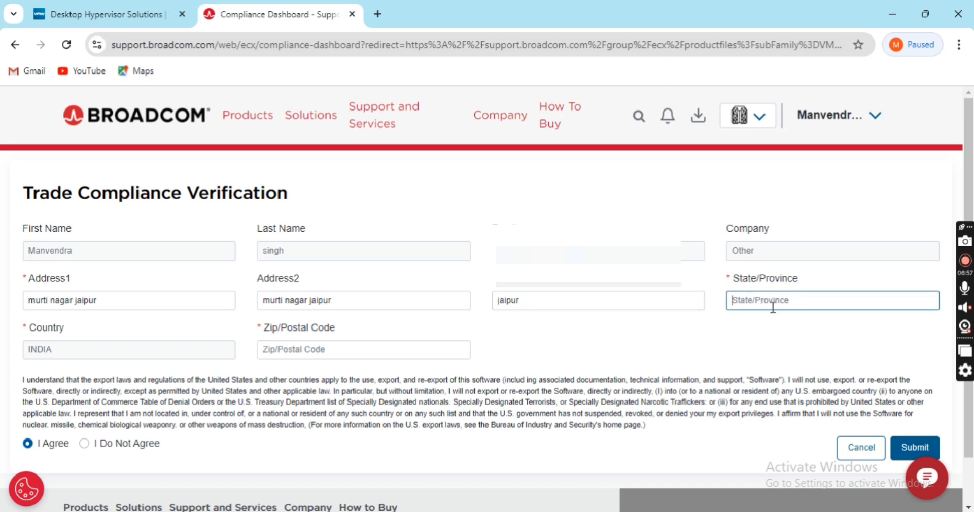
pyautogui.write('rajasthan')
pyautogui.click(454, 347)
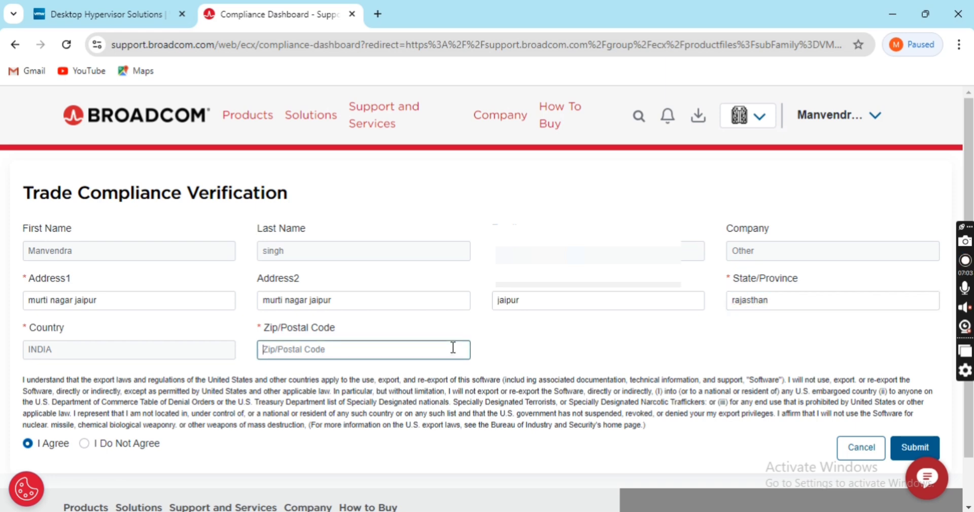
pyautogui.write('302012')
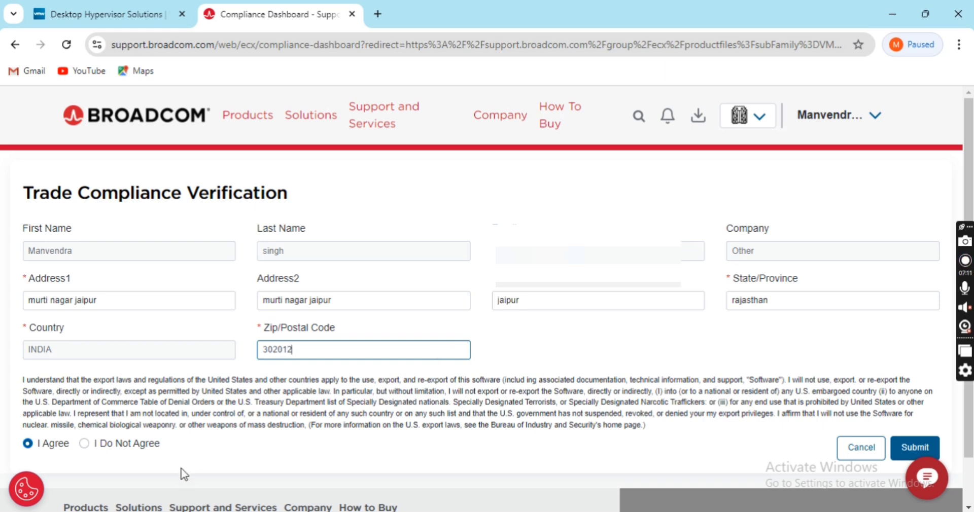
pyautogui.click(935, 449)
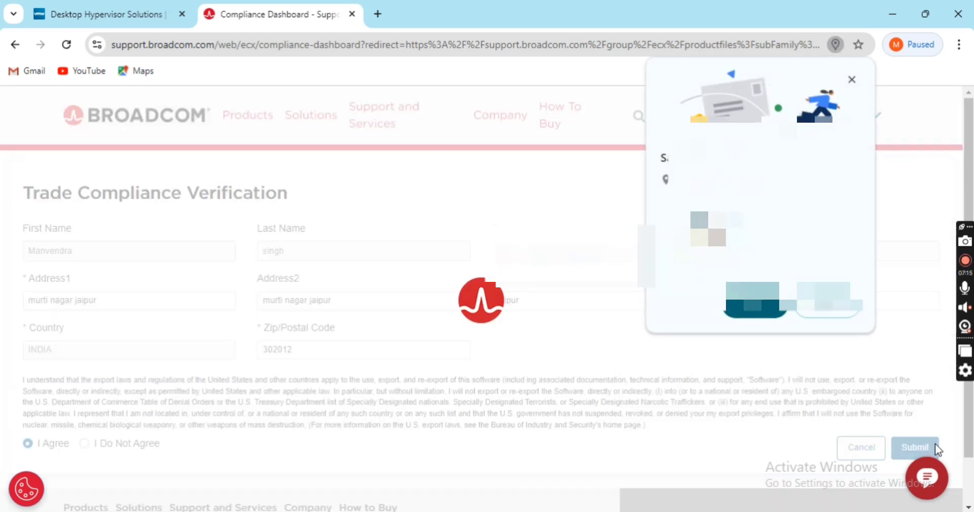
# Dismiss the popup and download the 618 MB Workstation Pro 17.5.2 Windows installer
pyautogui.click(843, 312)
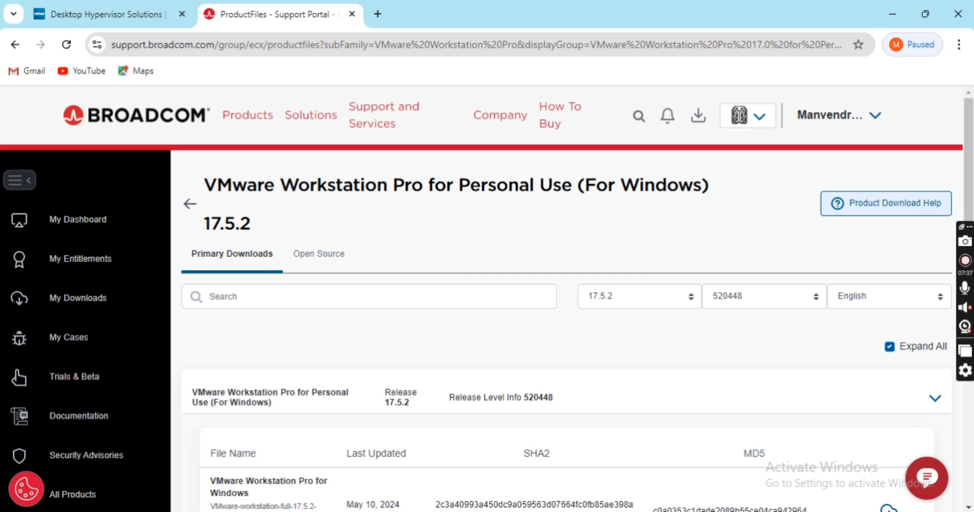
pyautogui.scroll(-5, 830, 394)
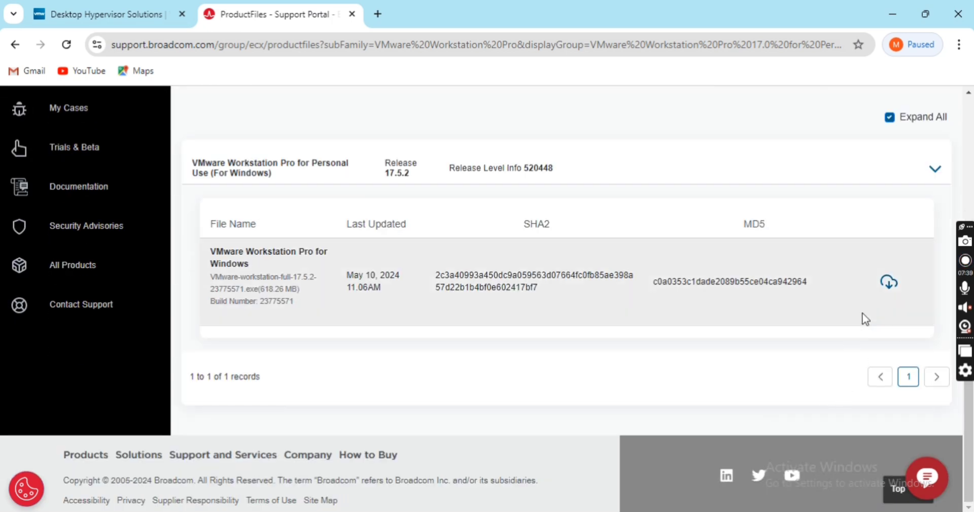
pyautogui.click(883, 289)
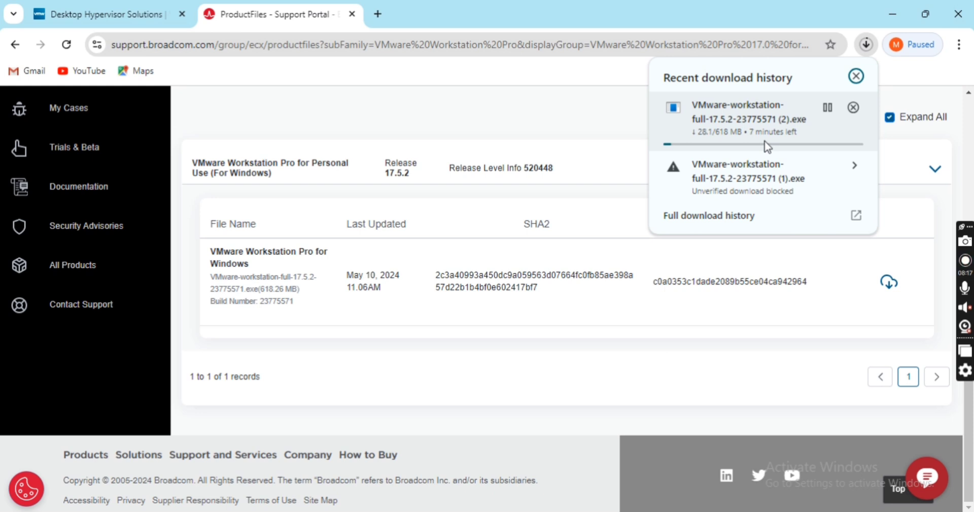
# Search Google for 'kali' and go to kali.org's Installer Images download section
pyautogui.click(893, 196)
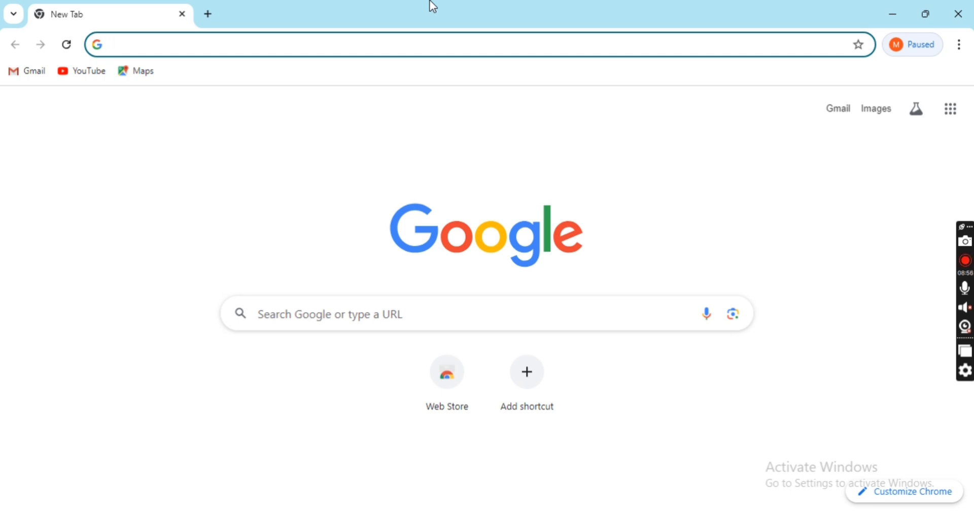
pyautogui.write('kali')
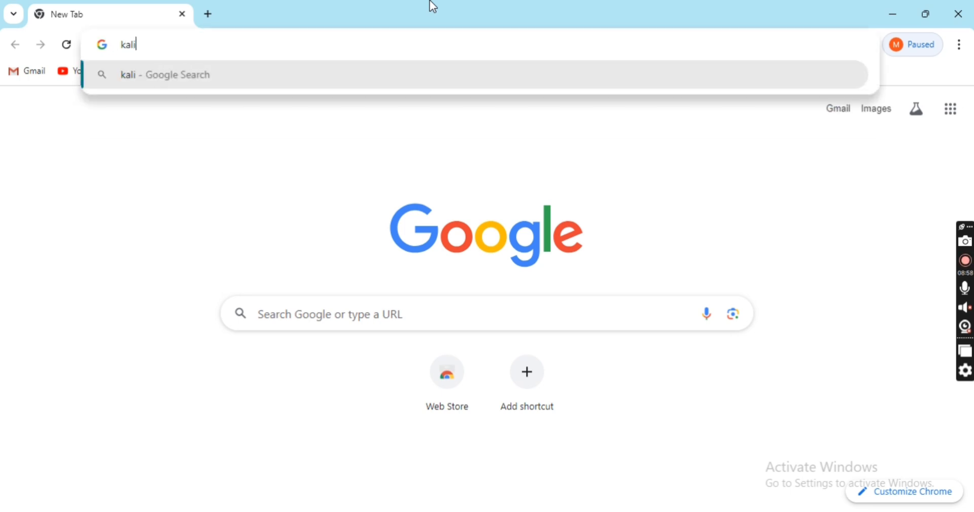
pyautogui.press('Return')
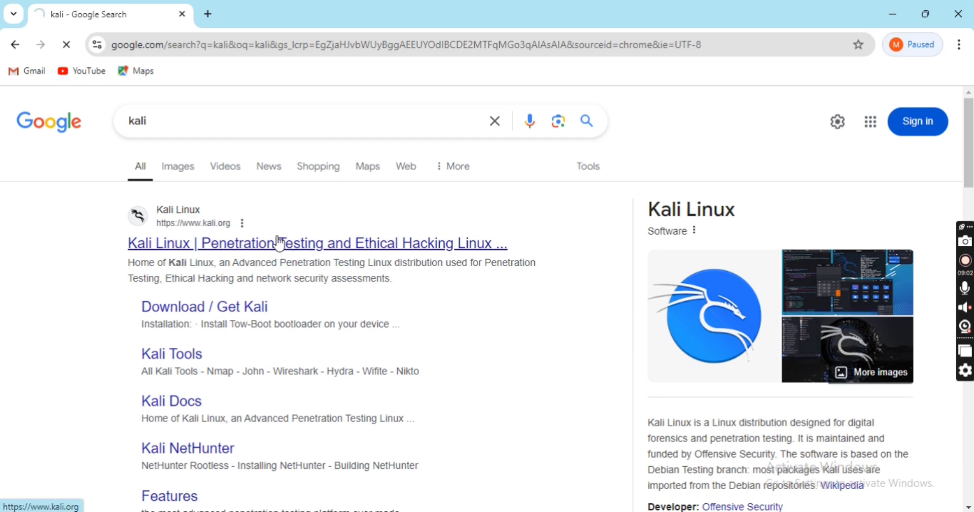
pyautogui.click(279, 243)
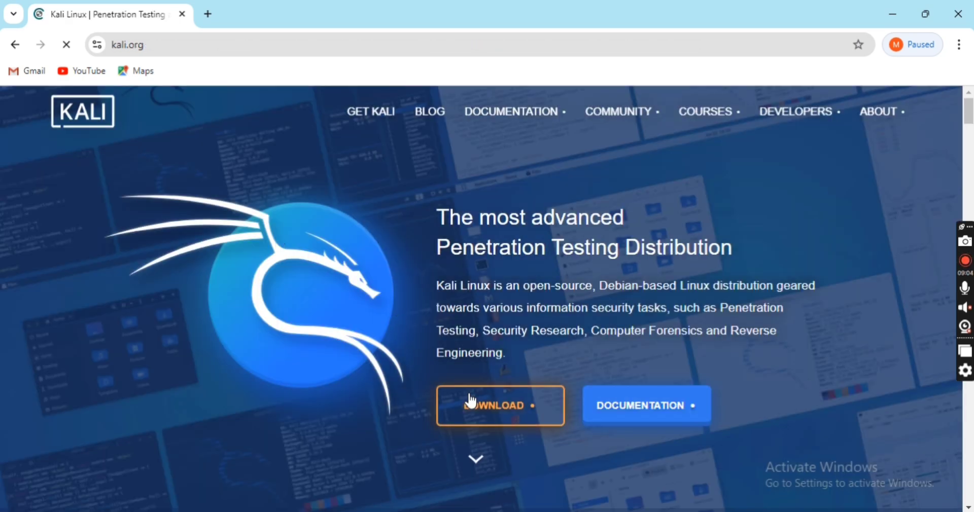
pyautogui.click(472, 404)
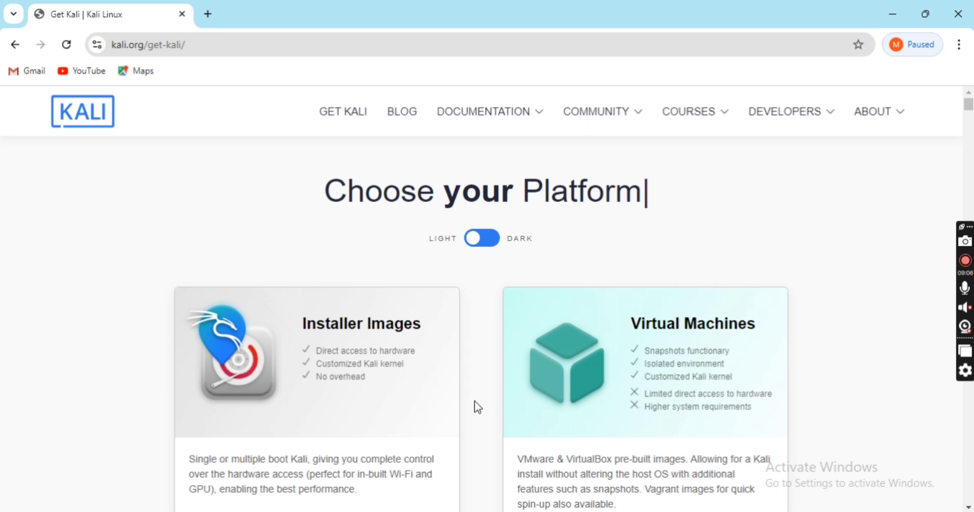
pyautogui.click(391, 379)
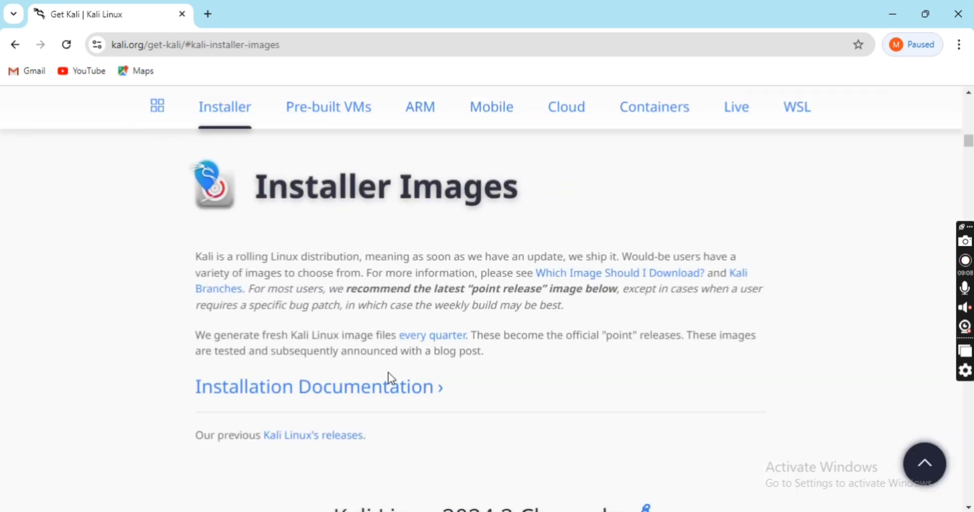
# Download the 64-bit Kali 2024.2 installer ISO (4.0 GB) and check its progress
pyautogui.scroll(-7, 540, 380)
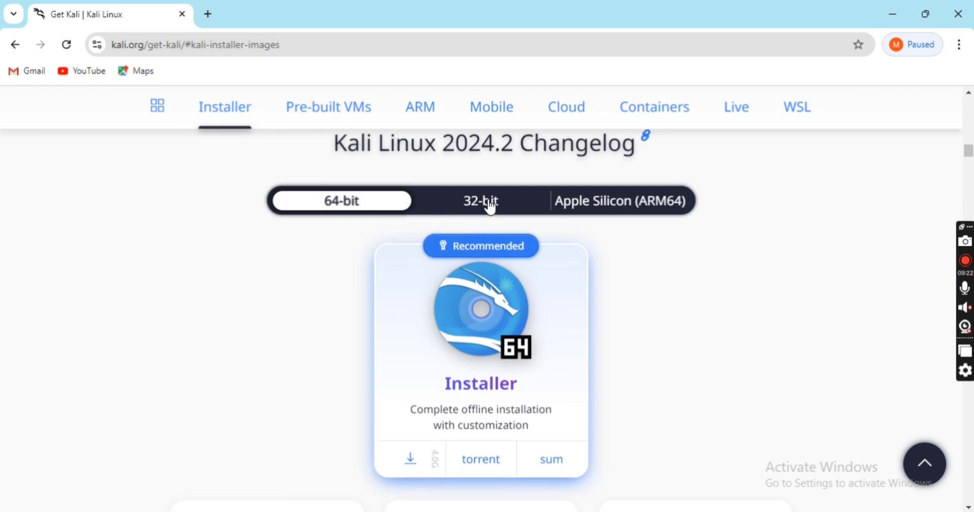
pyautogui.click(455, 204)
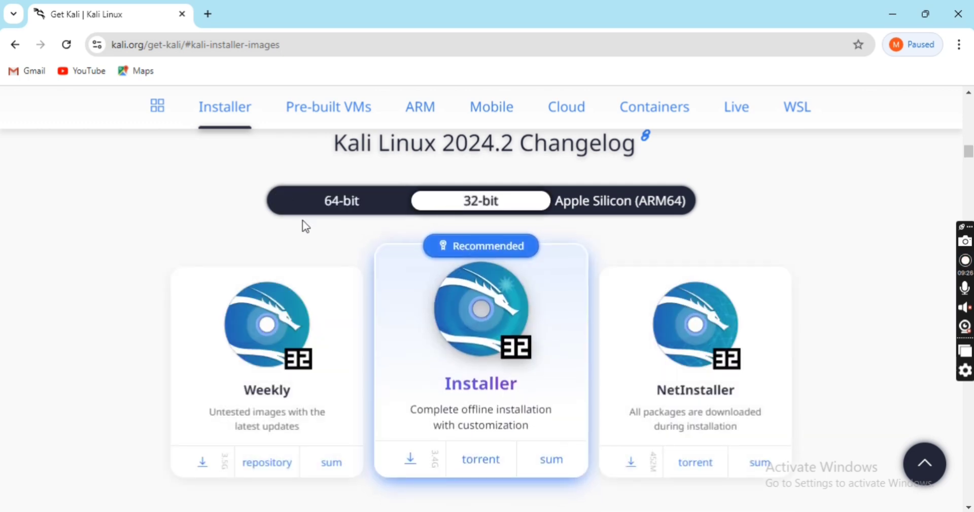
pyautogui.click(374, 210)
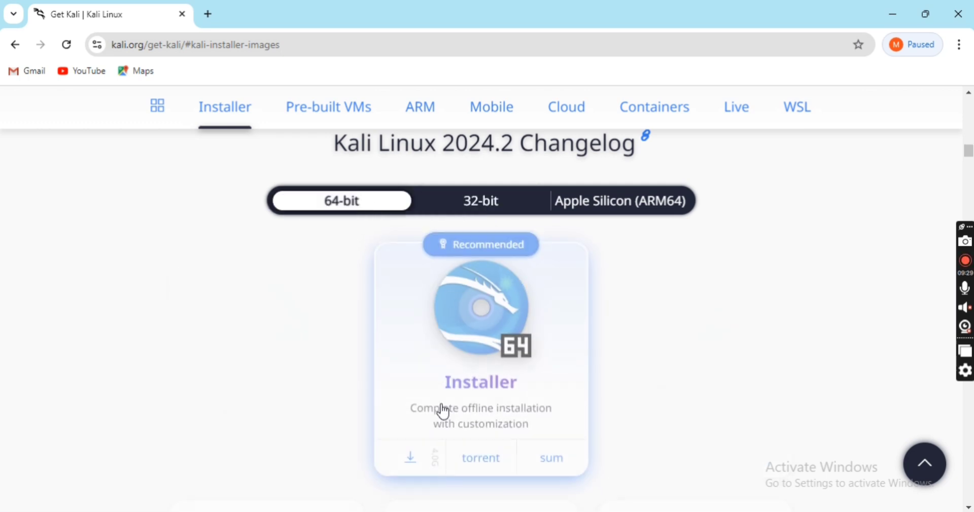
pyautogui.click(428, 463)
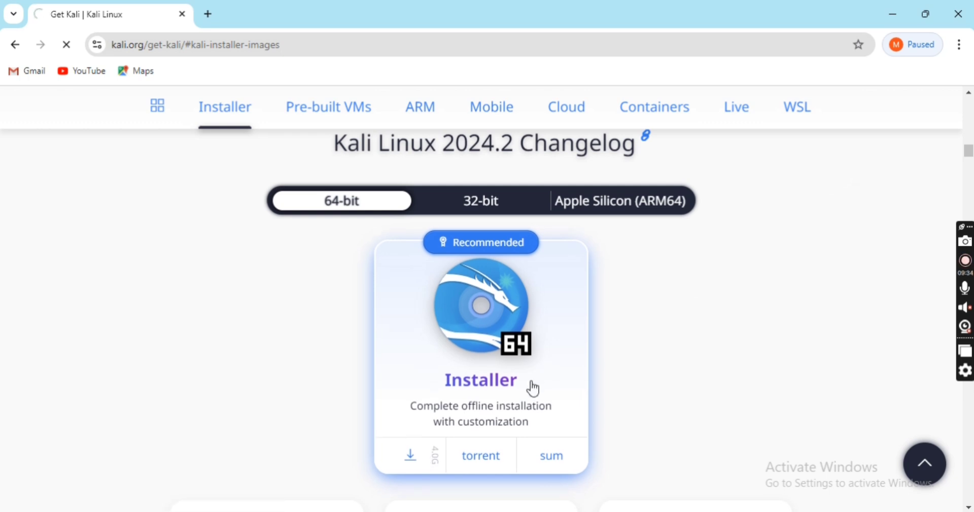
pyautogui.click(411, 460)
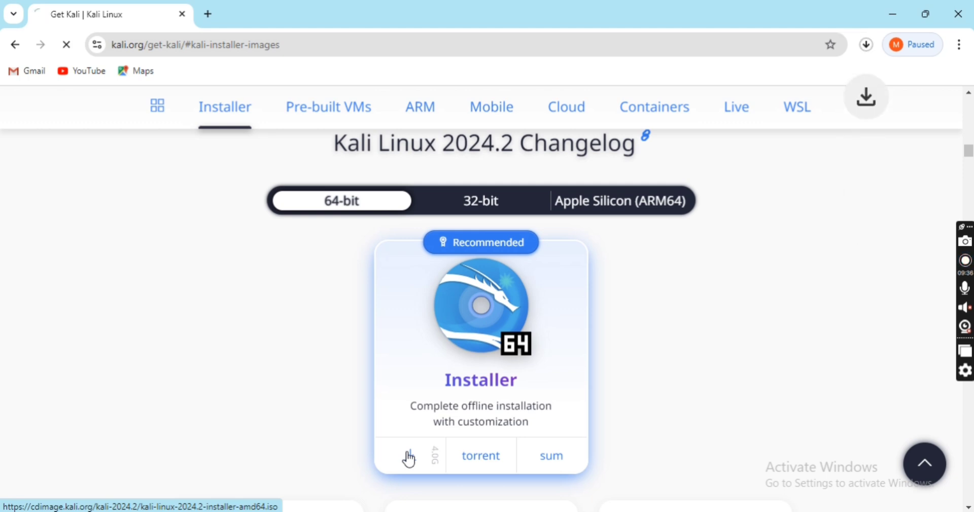
pyautogui.click(863, 51)
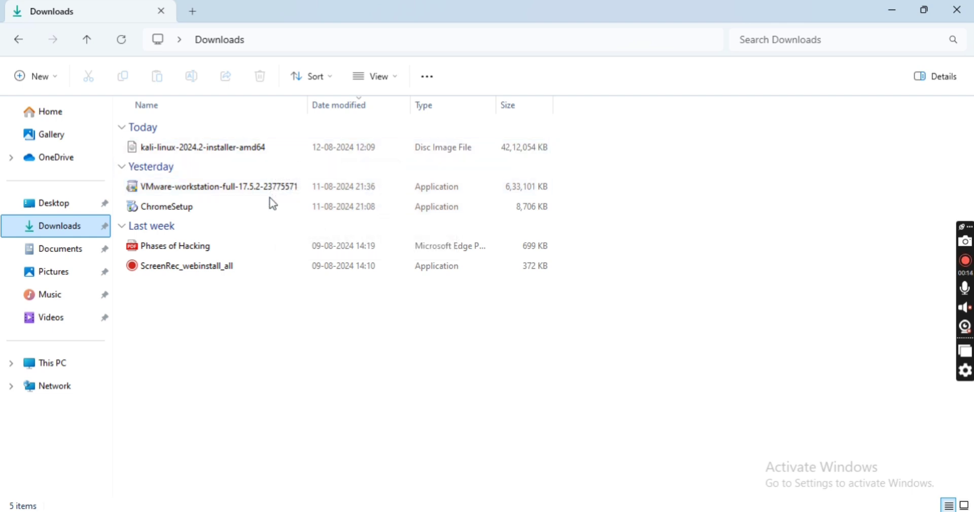
# Install Workstation Pro with the licence accepted and all default options, then minimize Downloads
pyautogui.doubleClick(271, 198)
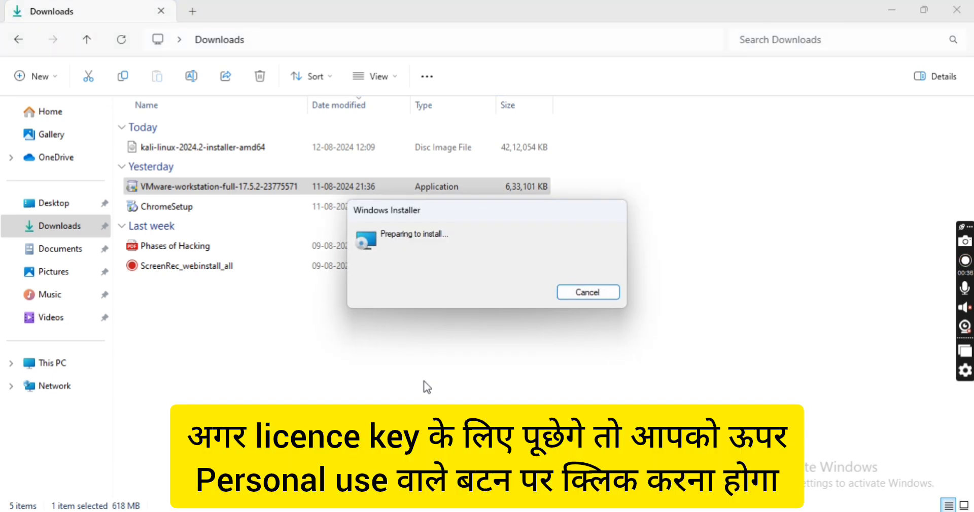
pyautogui.click(560, 375)
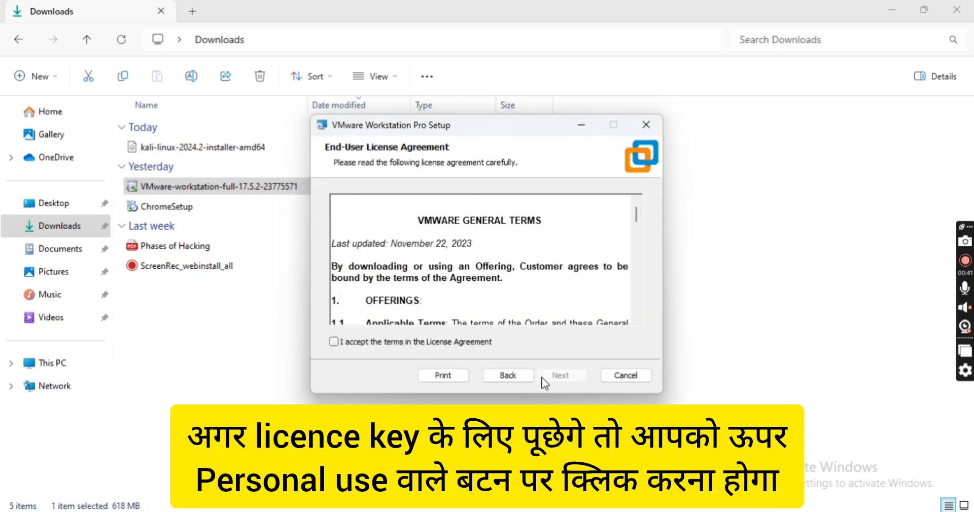
pyautogui.click(402, 346)
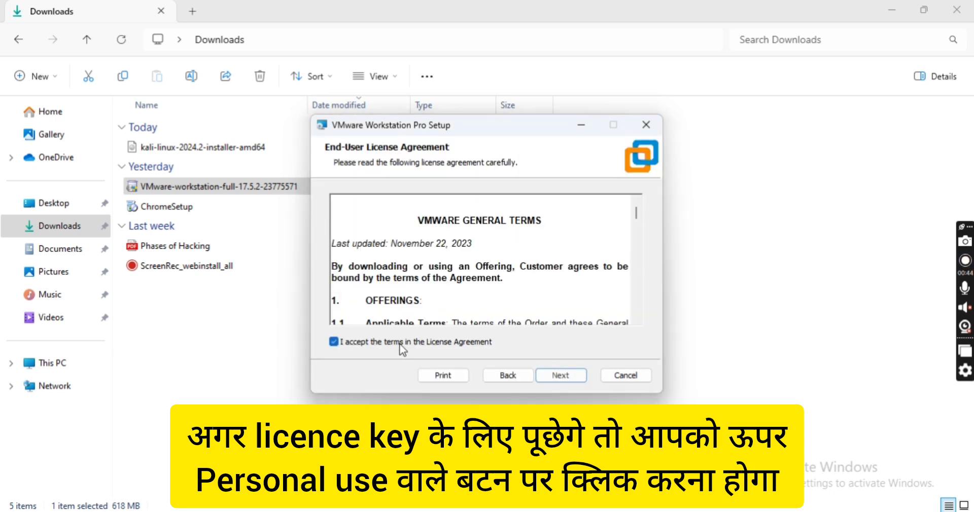
pyautogui.click(578, 376)
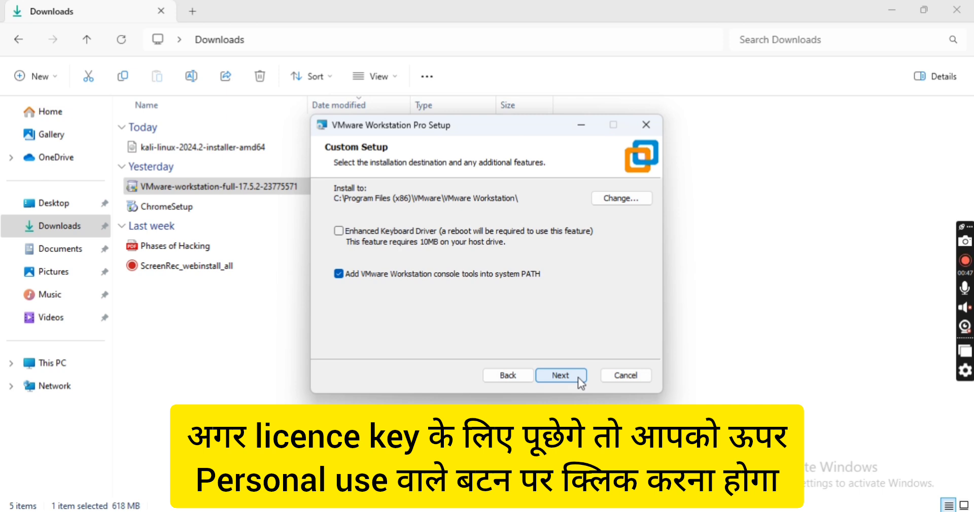
pyautogui.click(578, 378)
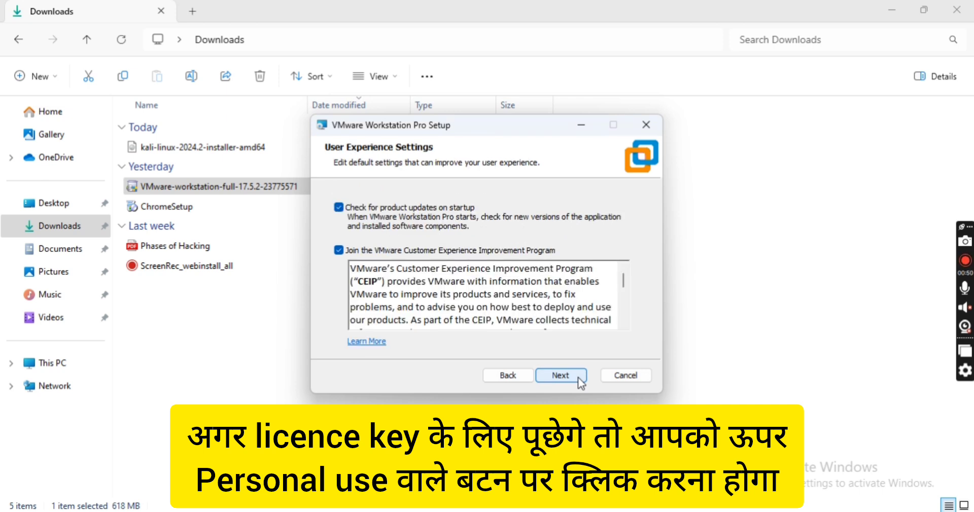
pyautogui.click(577, 377)
pyautogui.click(578, 377)
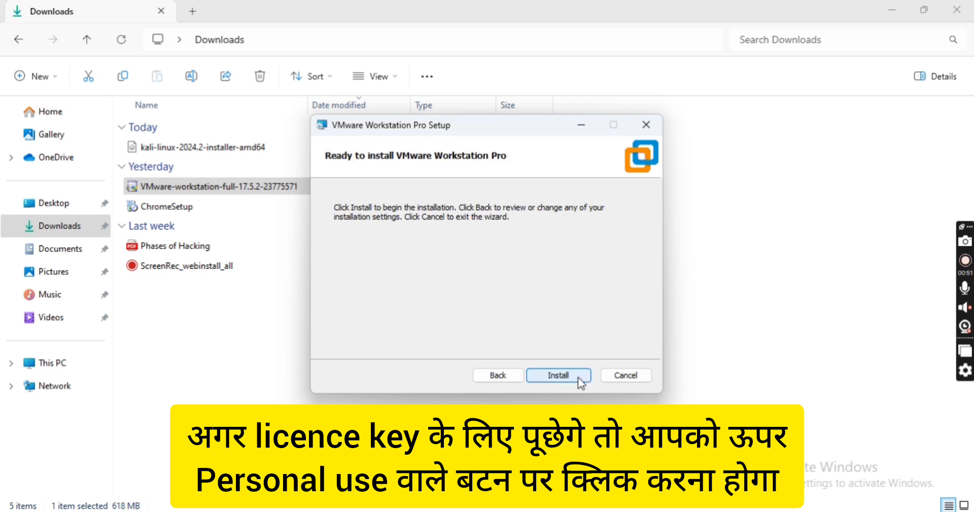
pyautogui.click(578, 377)
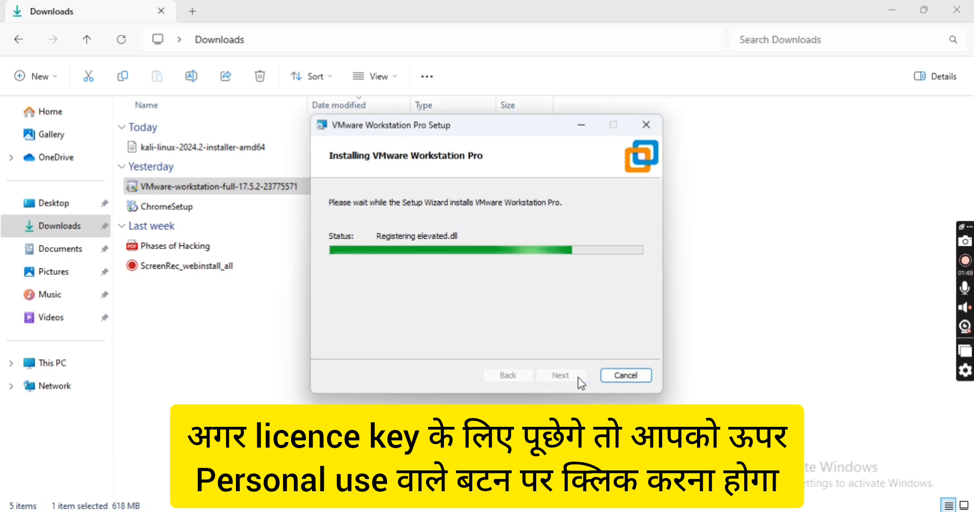
pyautogui.click(629, 376)
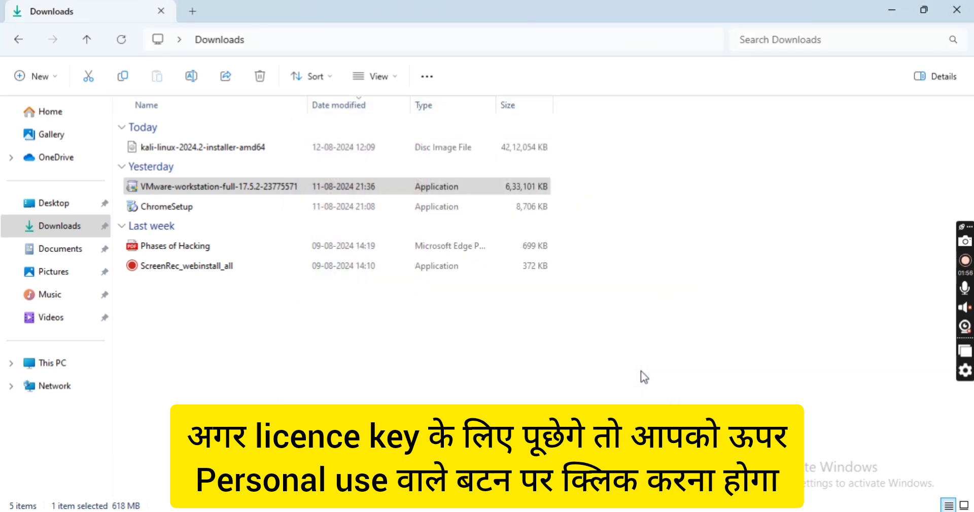
pyautogui.click(895, 6)
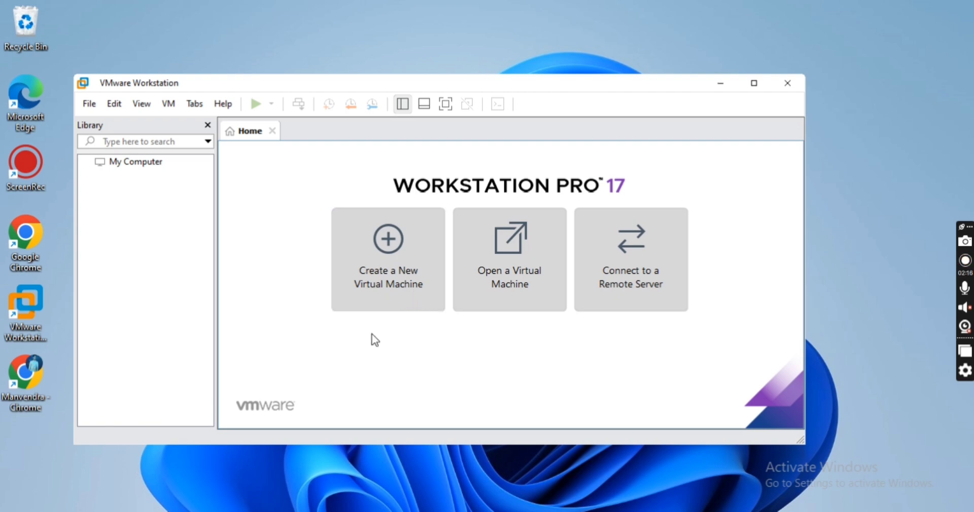
# Start a Typical new VM, installing the OS later, as Linux Debian 12.x 64-bit with the default name
pyautogui.click(408, 293)
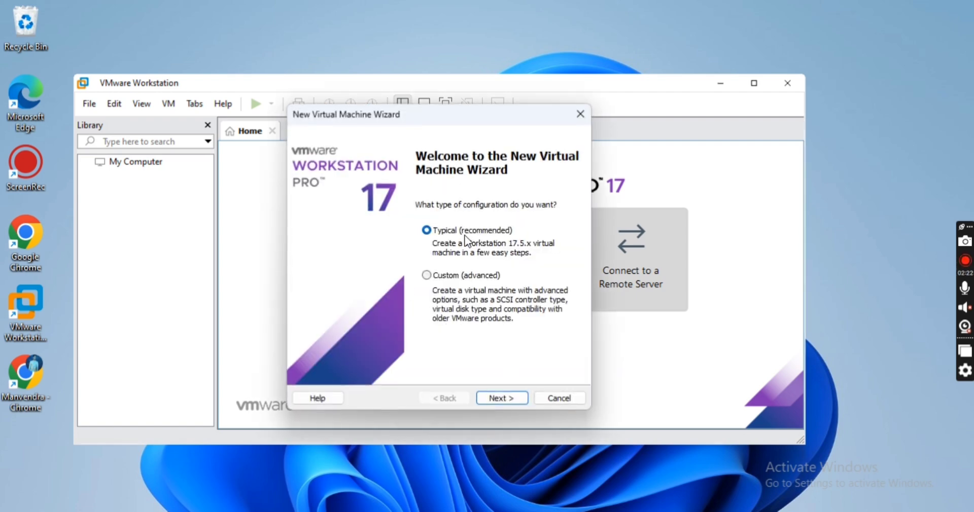
pyautogui.click(491, 396)
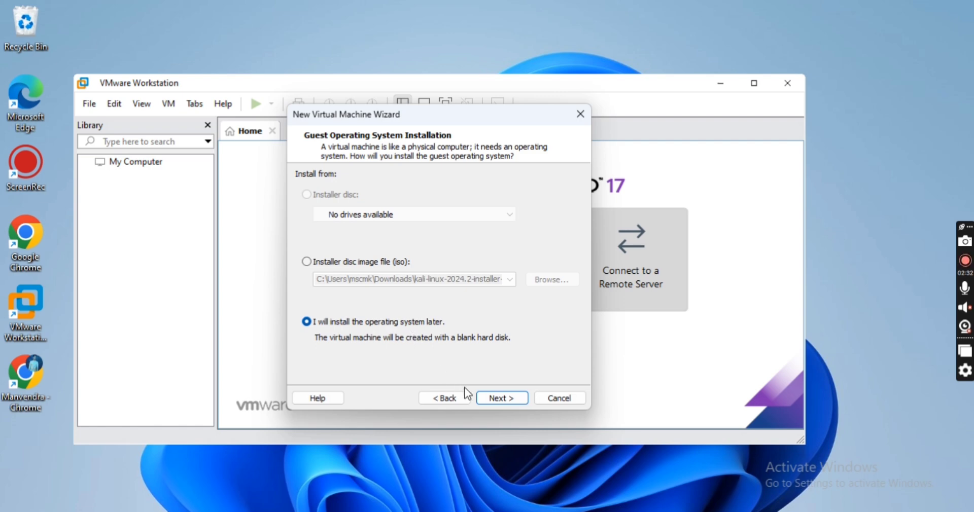
pyautogui.click(488, 402)
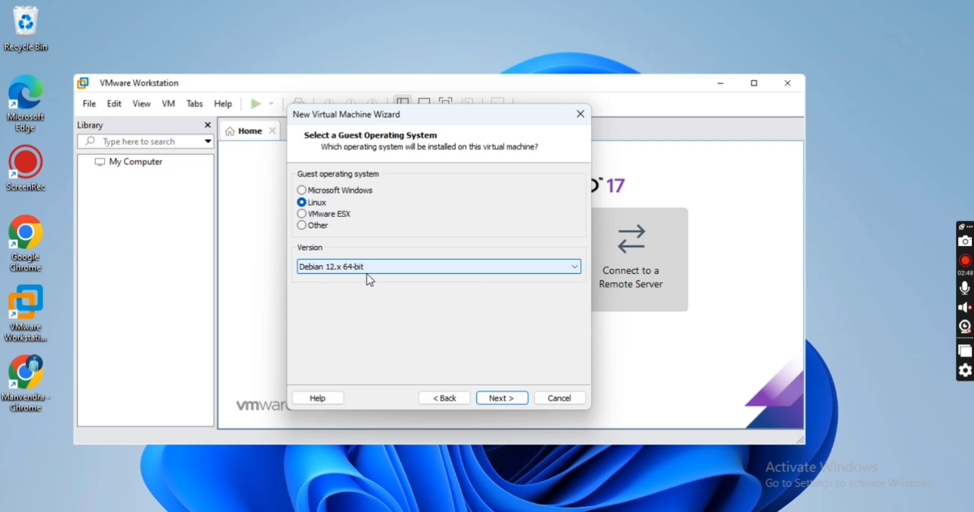
pyautogui.click(495, 399)
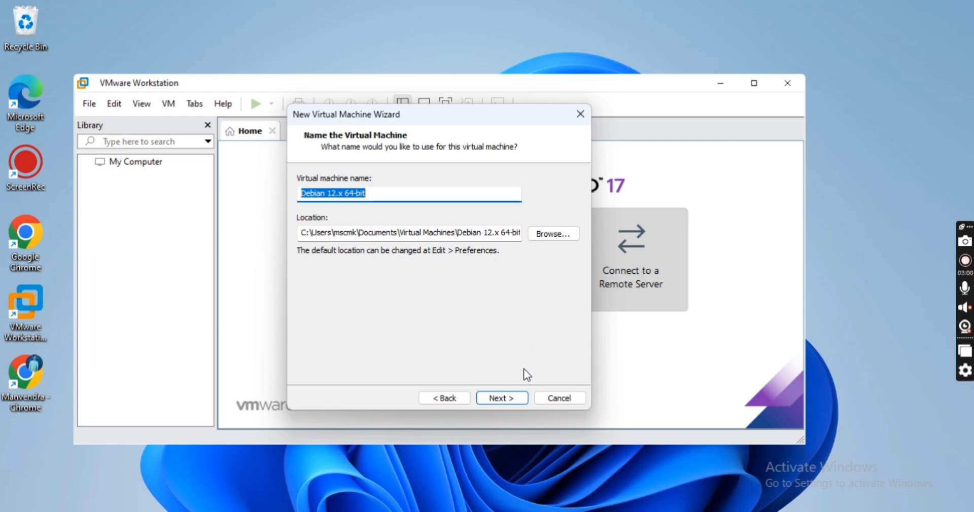
pyautogui.click(510, 397)
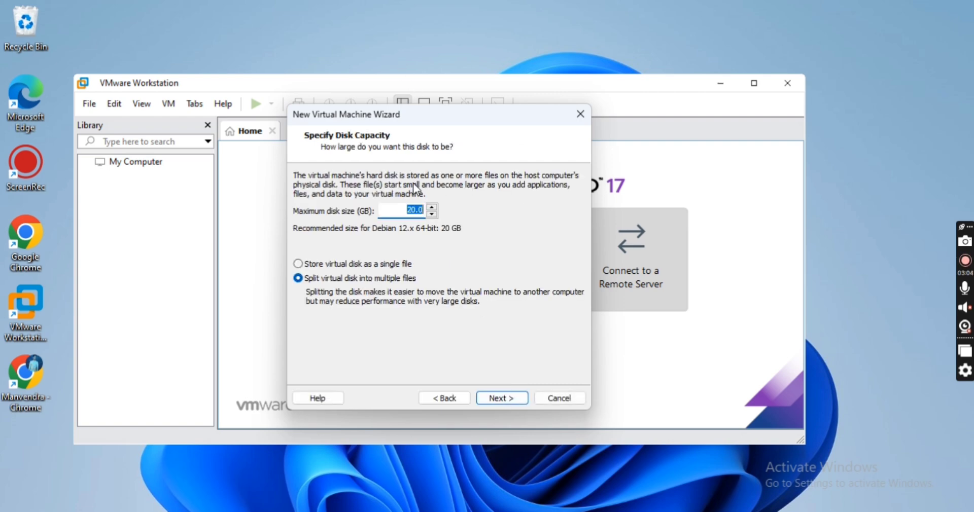
# Set the virtual disk to 30 GB split and finish creating the VM
pyautogui.click(414, 211)
pyautogui.press('BackSpace')
pyautogui.write('3')
pyautogui.click(501, 396)
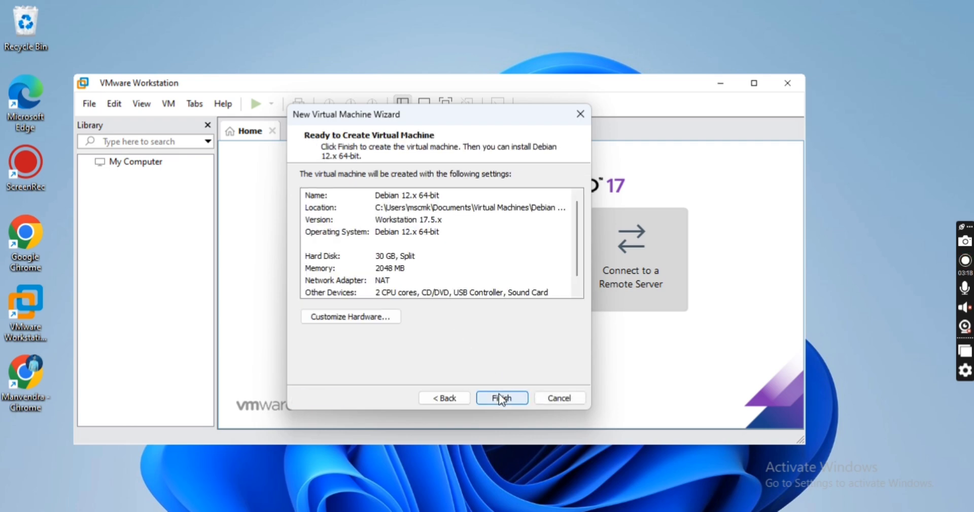
pyautogui.click(502, 399)
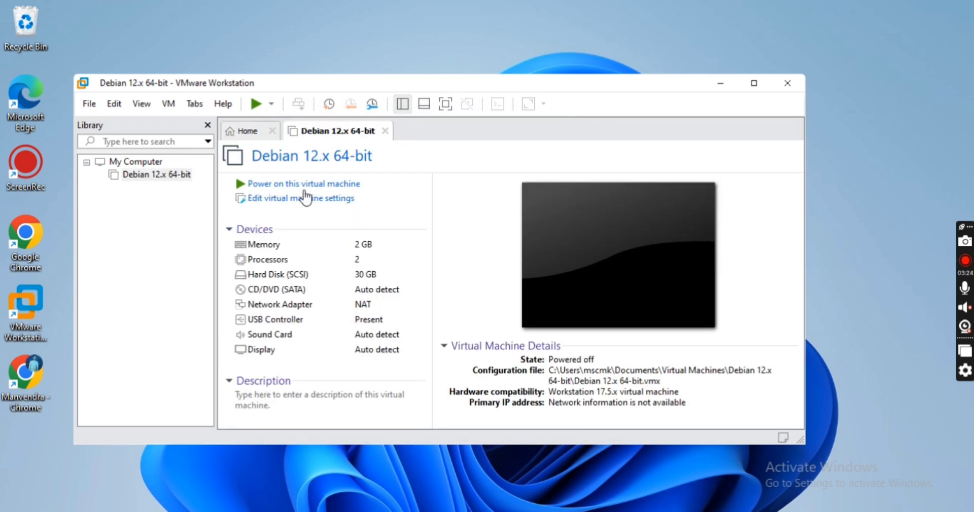
# Change the VM's memory from 2048 MB to 3500 MB
pyautogui.click(279, 200)
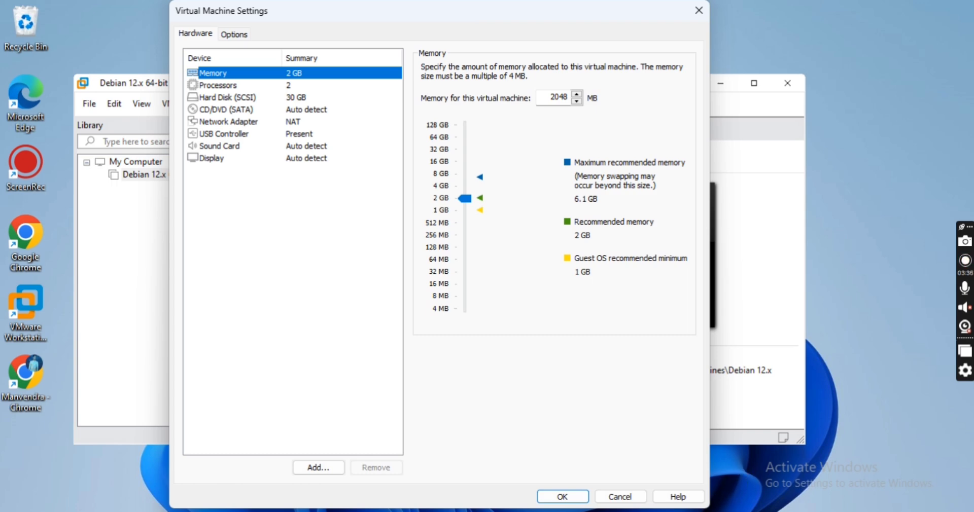
pyautogui.click(568, 97)
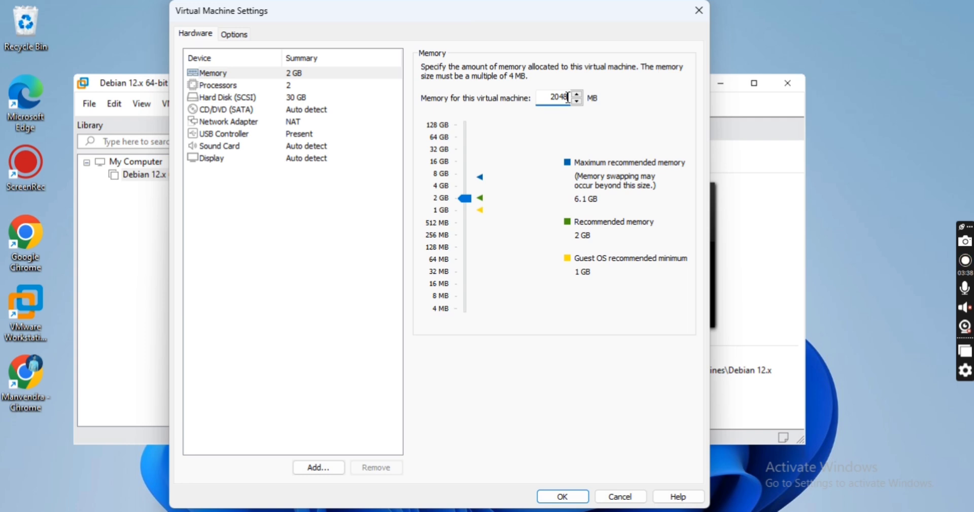
pyautogui.press('BackSpace')
pyautogui.press('BackSpace')
pyautogui.press('BackSpace')
pyautogui.press('BackSpace')
pyautogui.write('3500')
# Point the CD/DVD drive at the kali-linux-2024.2-installer-amd64 ISO and save the settings
pyautogui.click(320, 85)
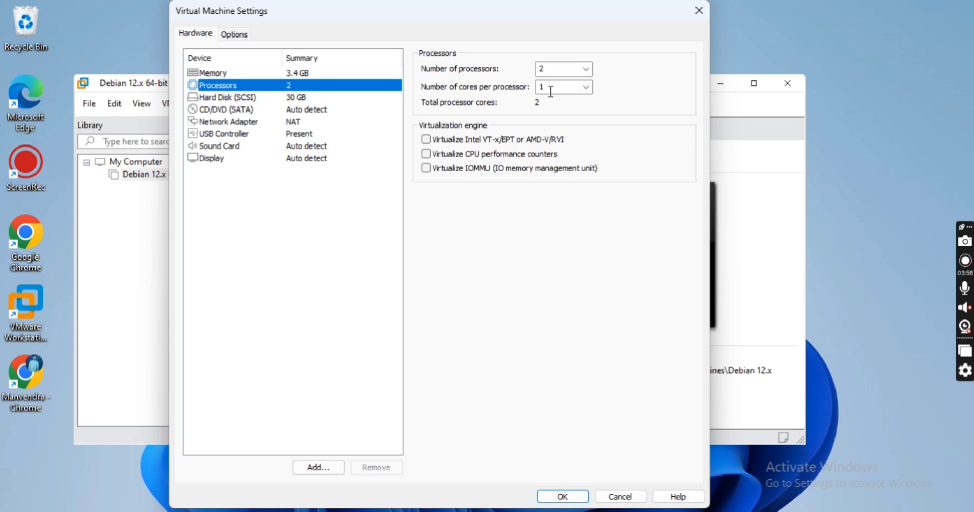
pyautogui.click(378, 101)
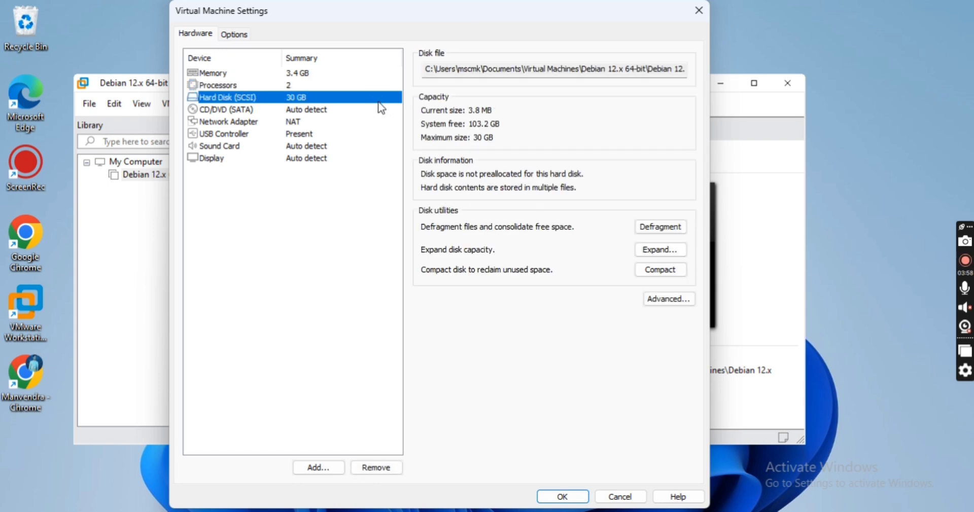
pyautogui.click(363, 111)
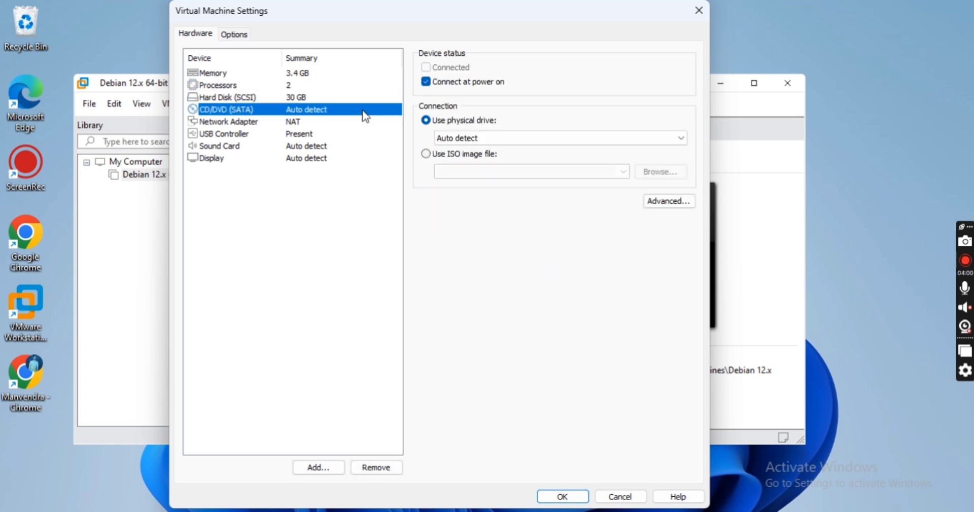
pyautogui.click(426, 154)
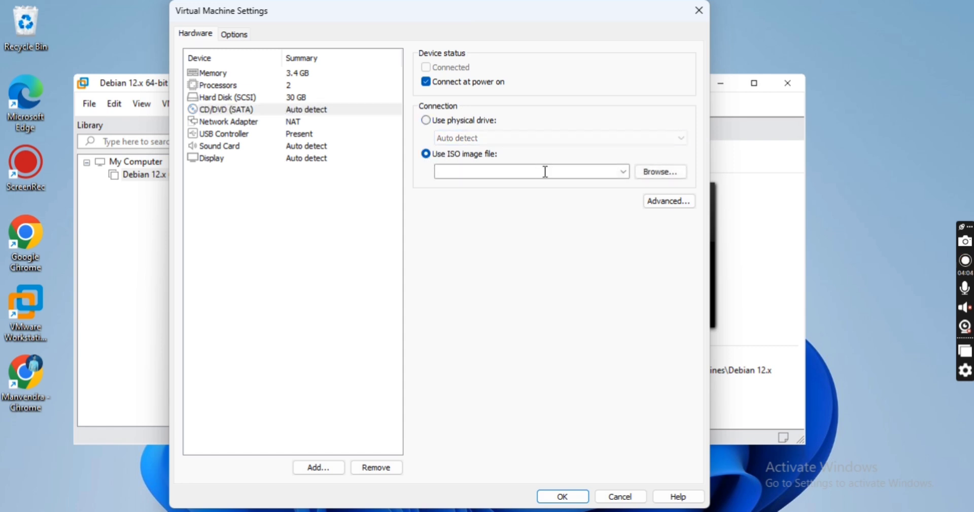
pyautogui.click(654, 176)
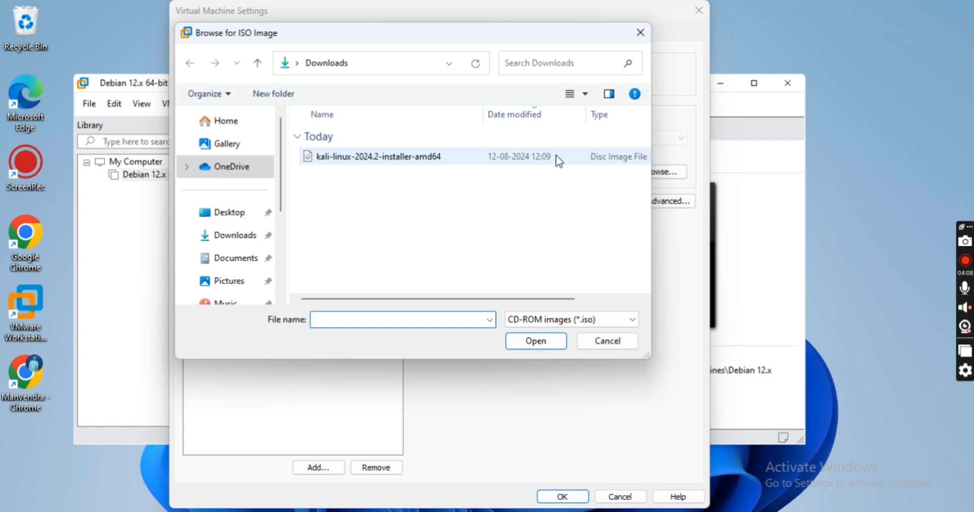
pyautogui.click(558, 159)
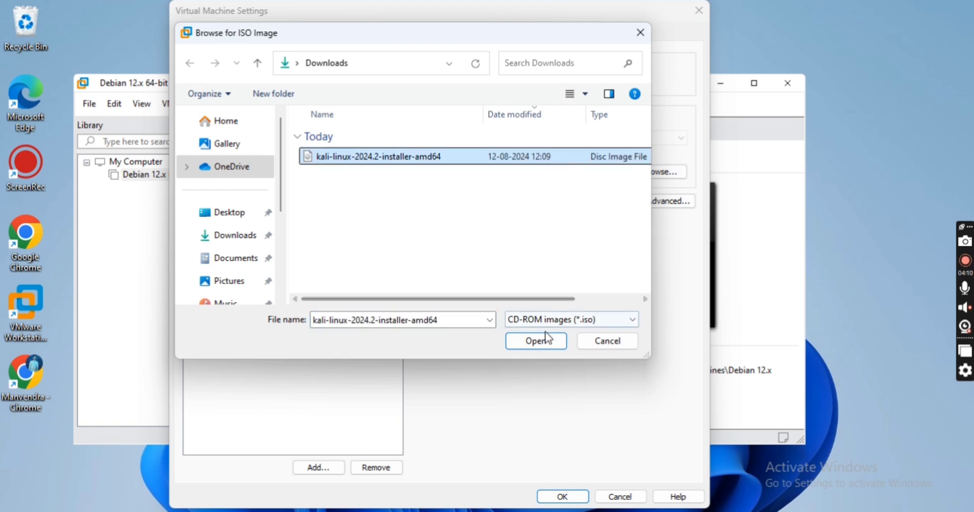
pyautogui.click(544, 347)
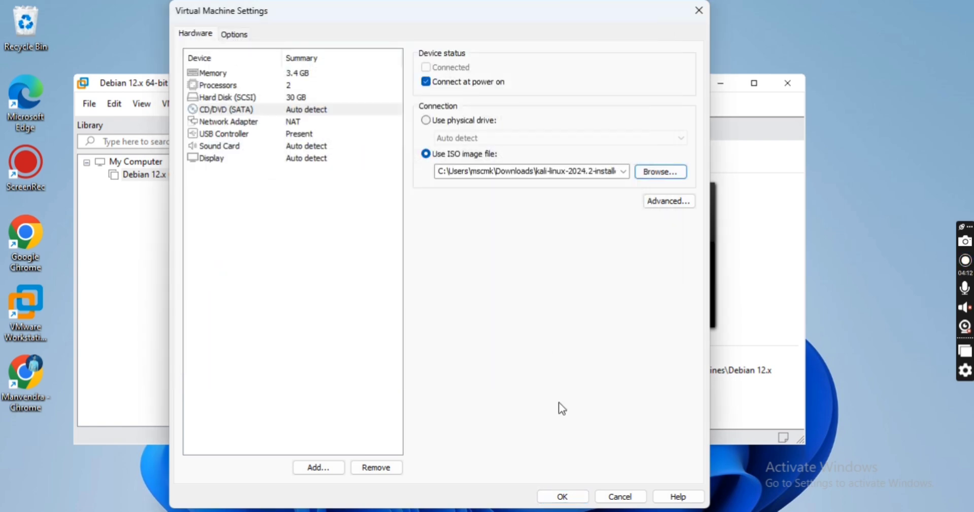
pyautogui.click(575, 501)
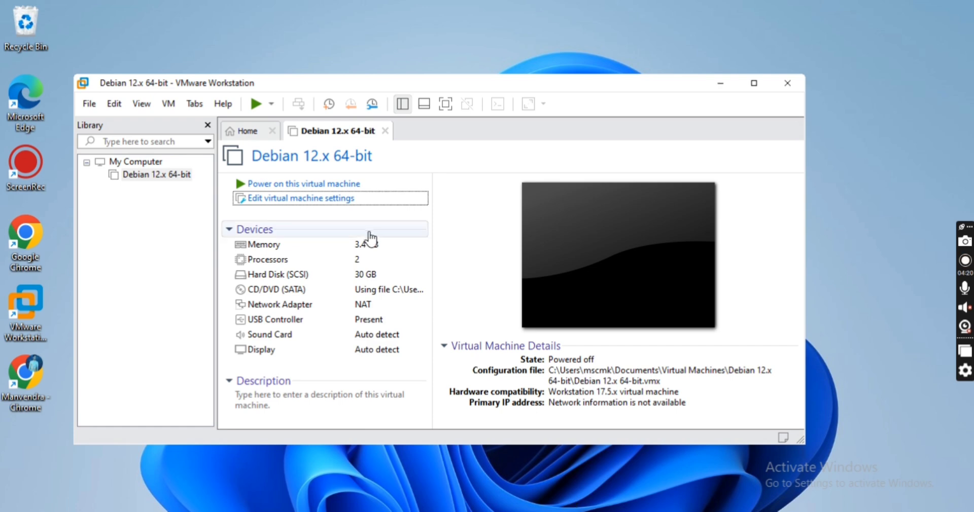
# Power on the VM in a maximized window and start Kali's Graphical install
pyautogui.click(305, 186)
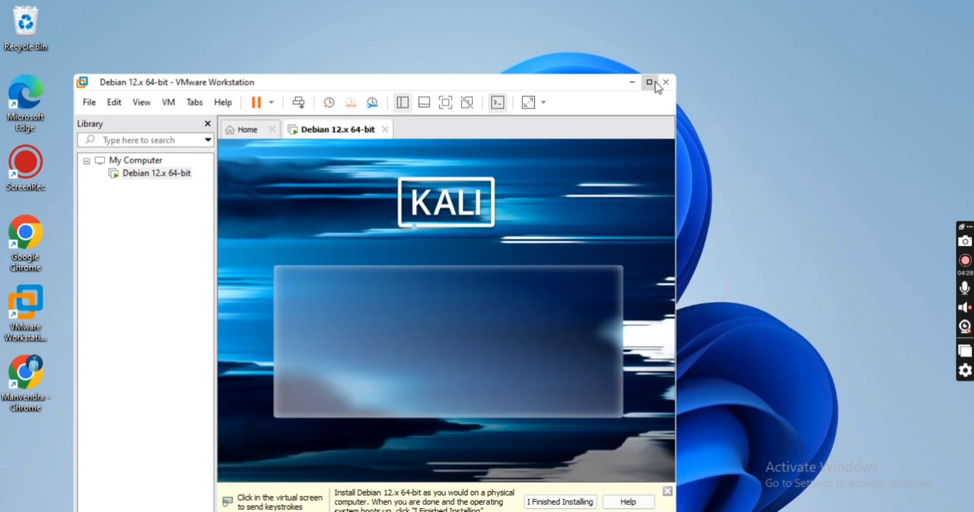
pyautogui.click(655, 81)
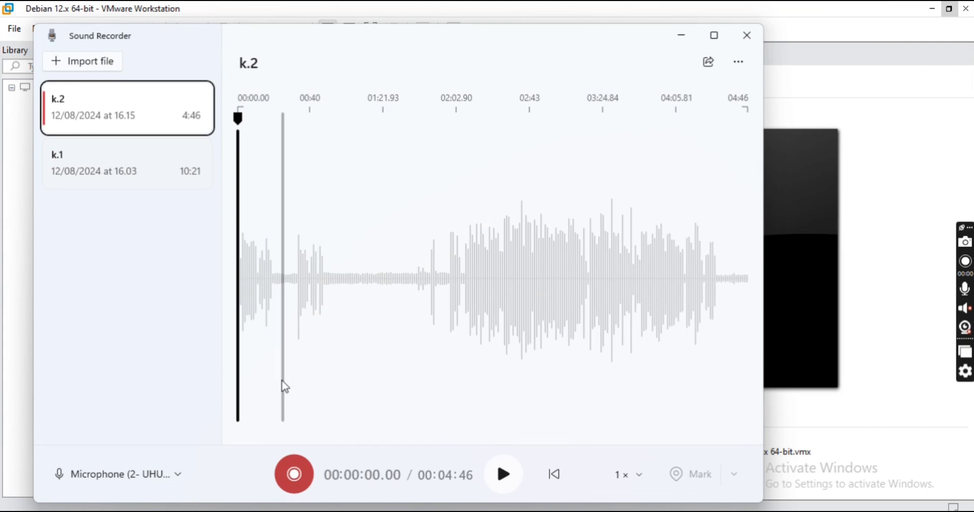
pyautogui.click(294, 461)
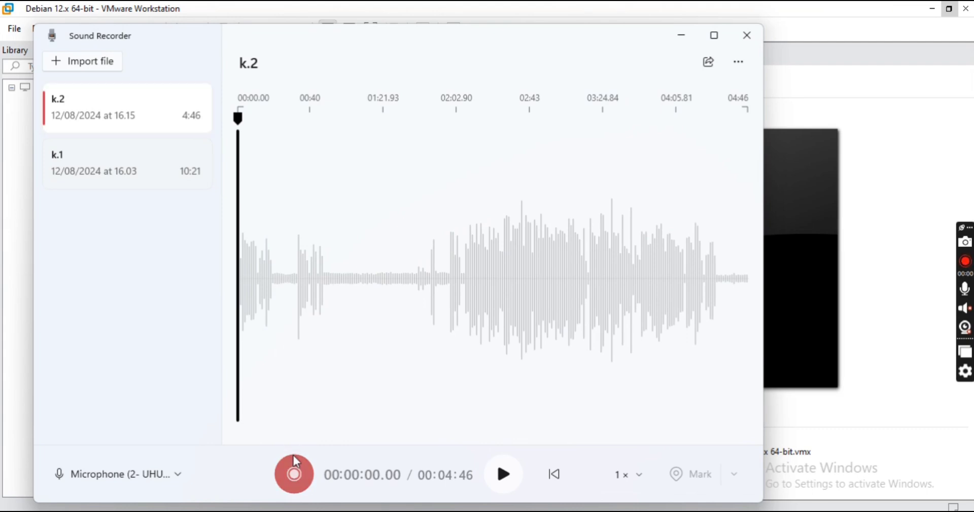
pyautogui.click(681, 35)
pyautogui.click(245, 110)
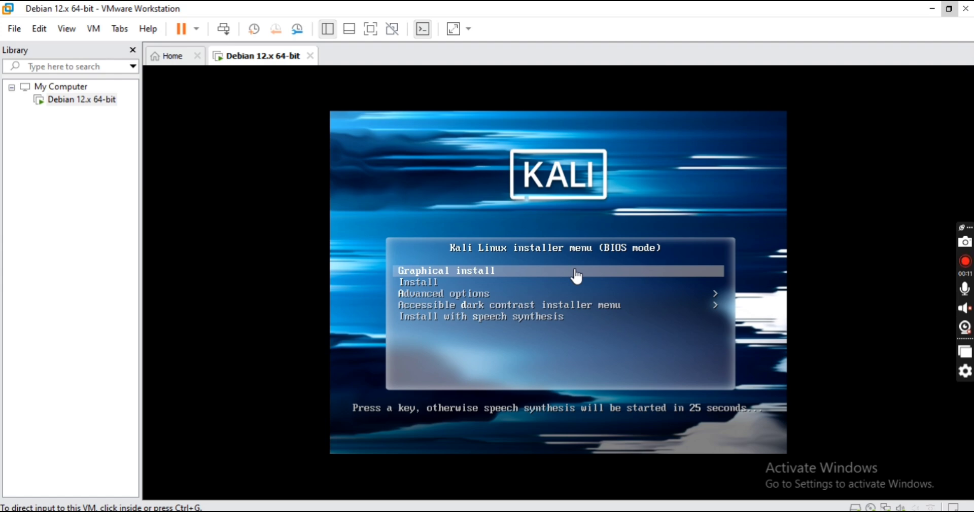
pyautogui.click(576, 277)
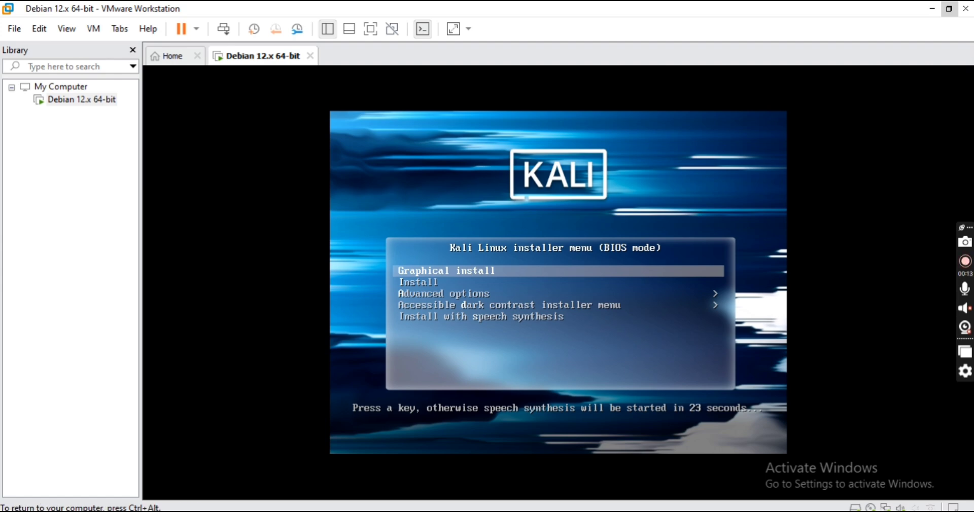
pyautogui.press('Return')
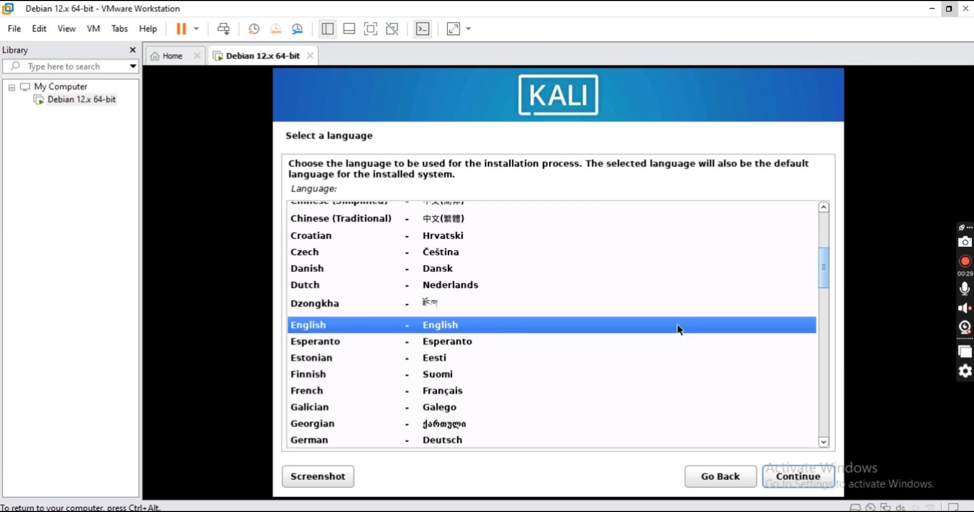
# Choose English as the installer language, India as the location and the American English keyboard
pyautogui.click(788, 478)
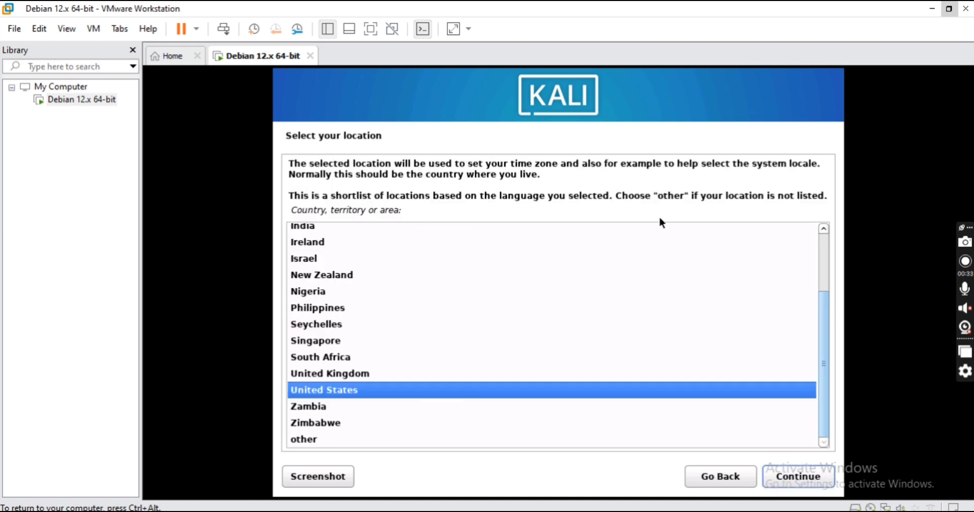
pyautogui.click(647, 225)
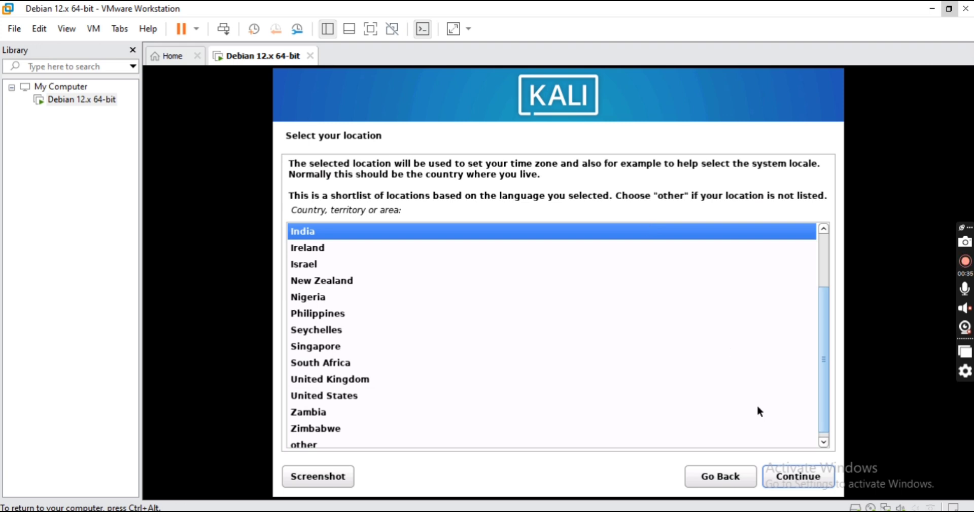
pyautogui.click(789, 479)
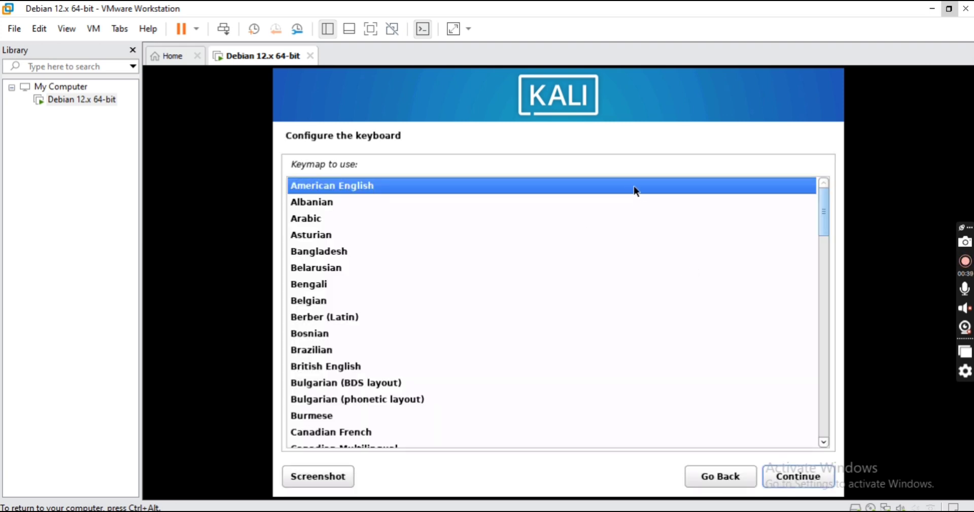
pyautogui.click(782, 477)
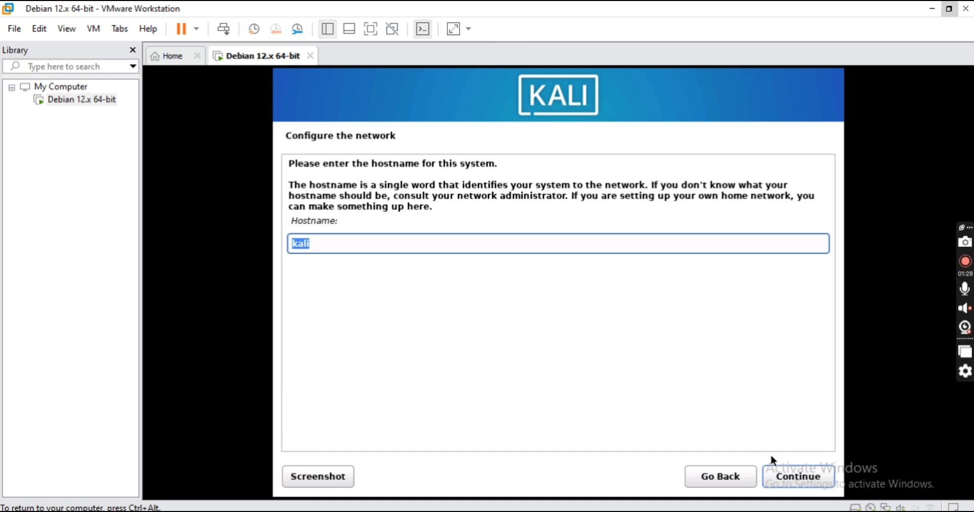
# Keep hostname kali with an empty domain, and set the new user's full name and username to kali
pyautogui.click(787, 482)
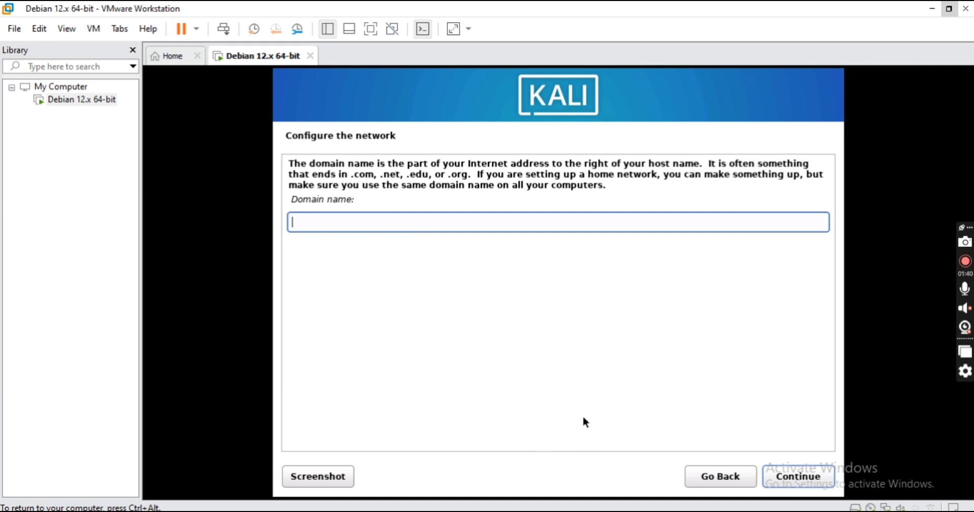
pyautogui.click(790, 480)
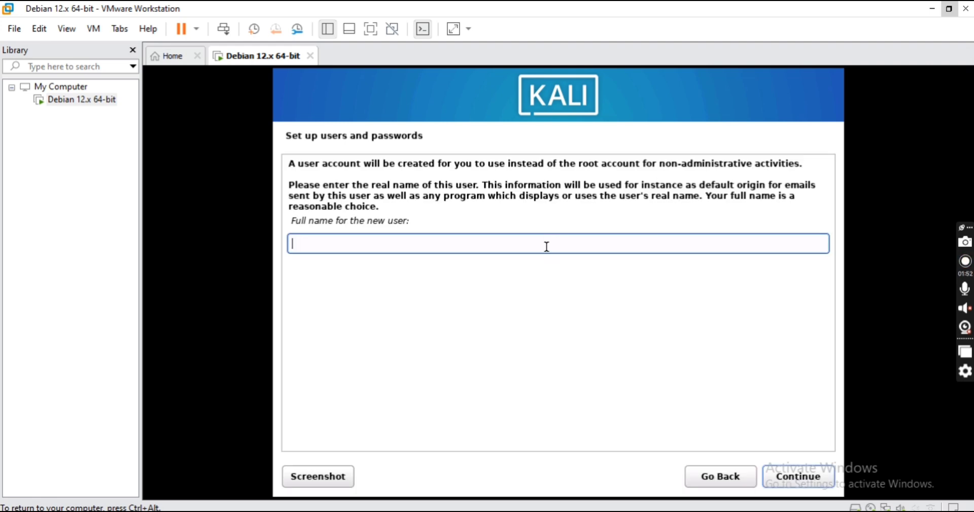
pyautogui.write('kali')
pyautogui.click(793, 474)
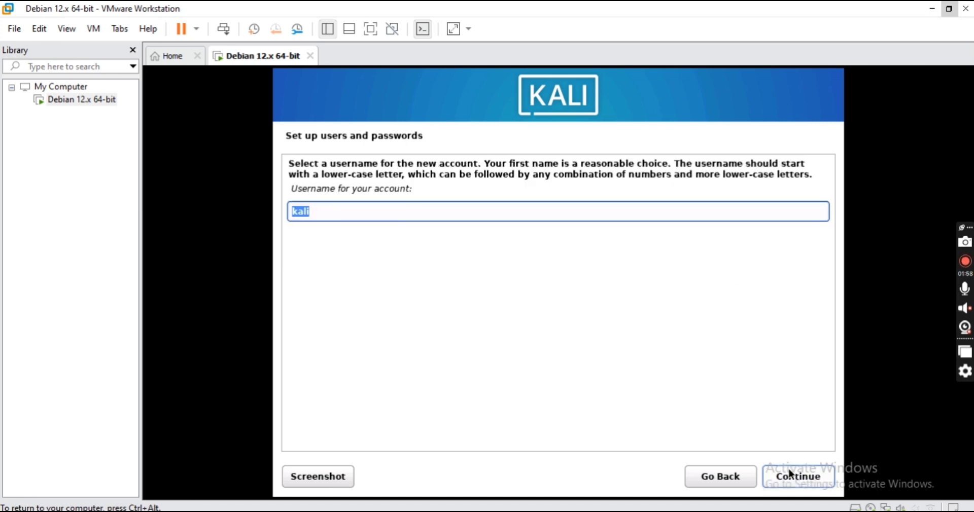
pyautogui.click(793, 474)
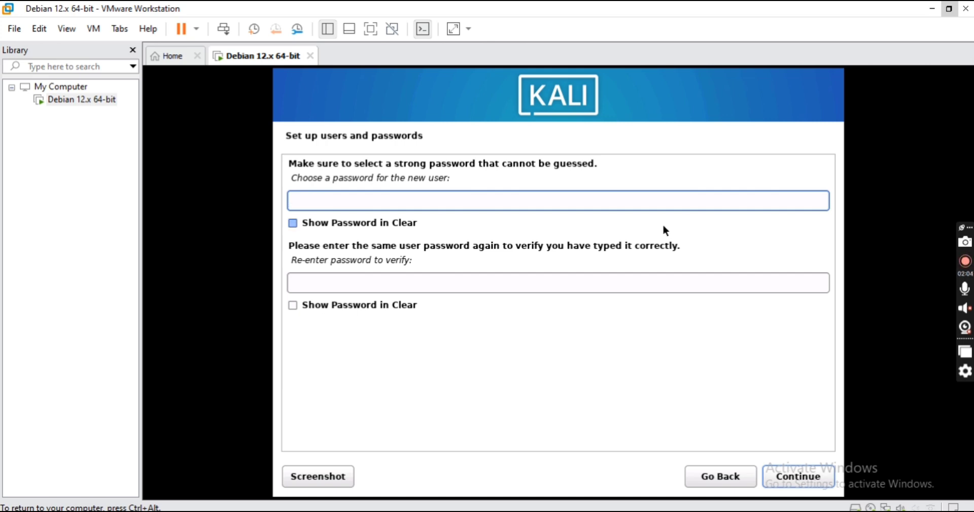
# Enter the user password in both fields and show both in clear text to check them
pyautogui.click(645, 288)
pyautogui.write('kali')
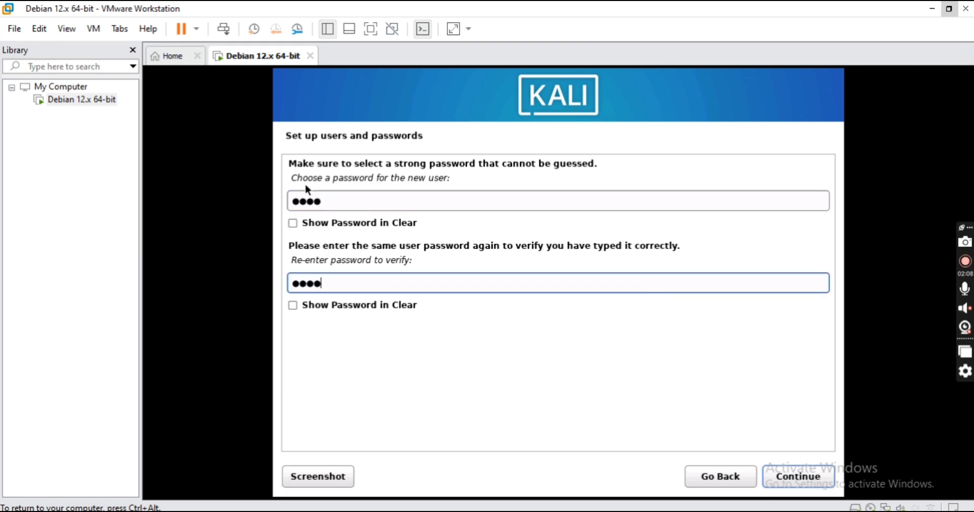
pyautogui.click(293, 224)
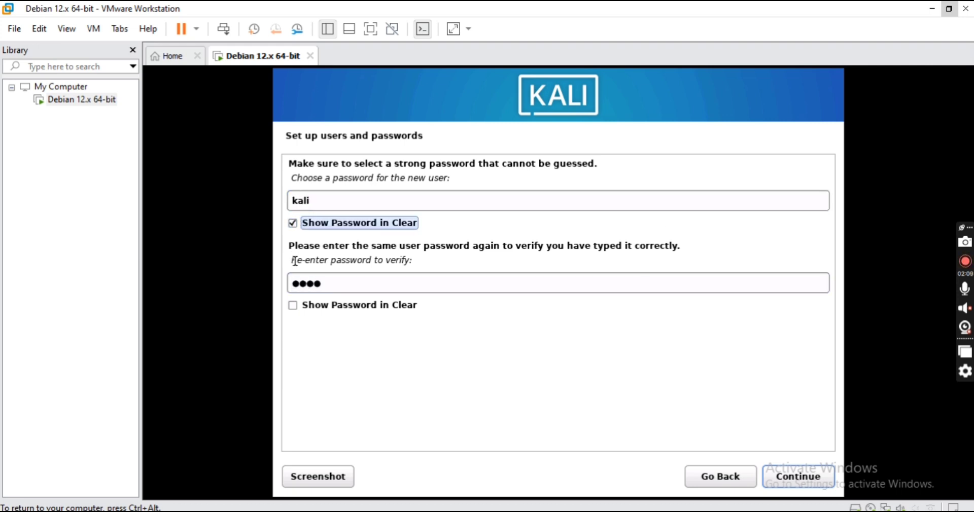
pyautogui.click(293, 305)
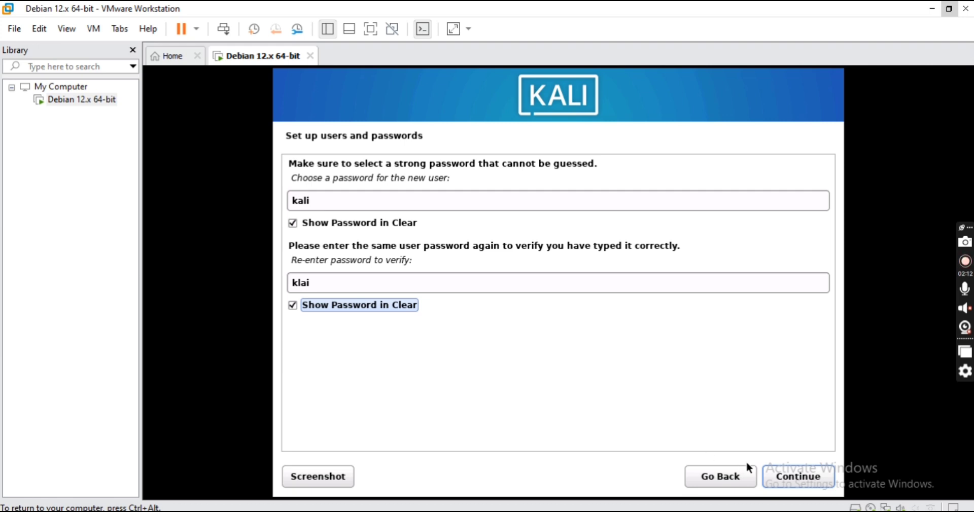
pyautogui.click(787, 482)
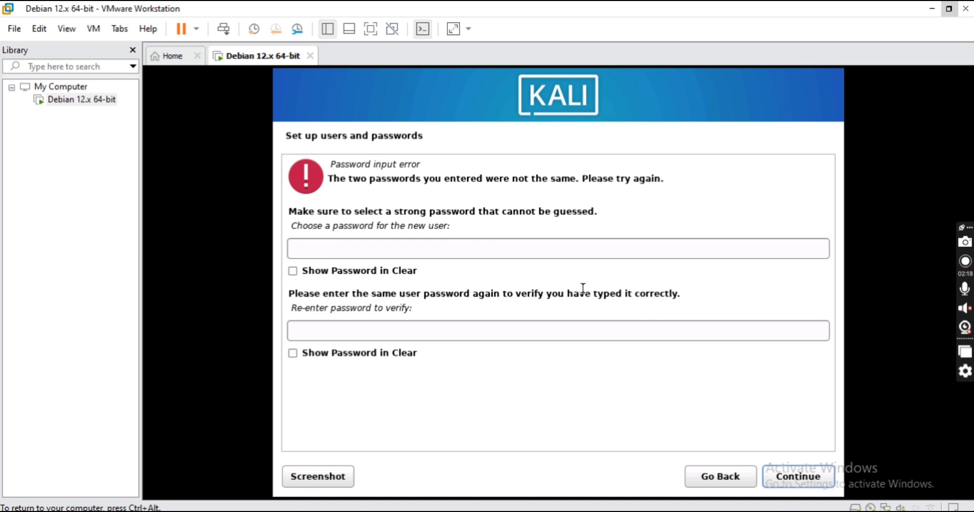
# Re-enter a matching password in both fields and continue past the password step
pyautogui.click(576, 249)
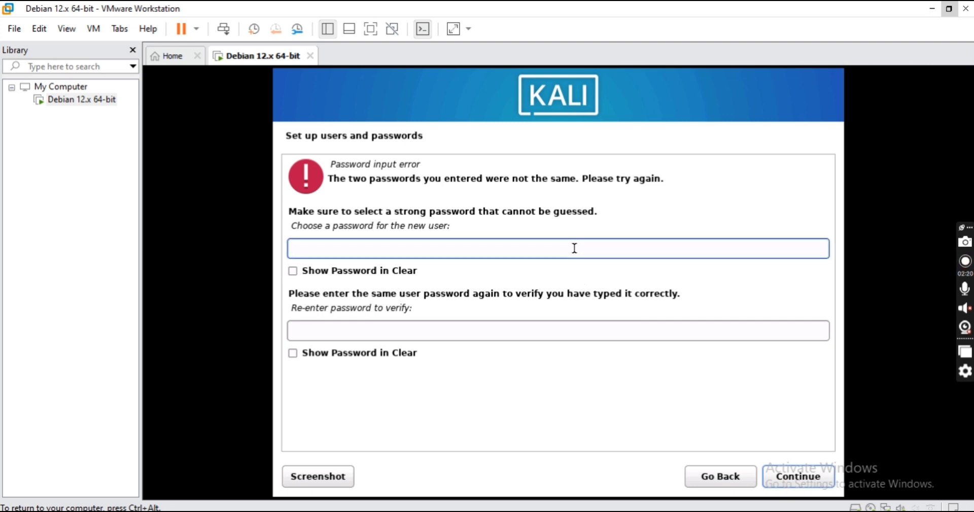
pyautogui.write('kali')
pyautogui.click(533, 330)
pyautogui.write('kali')
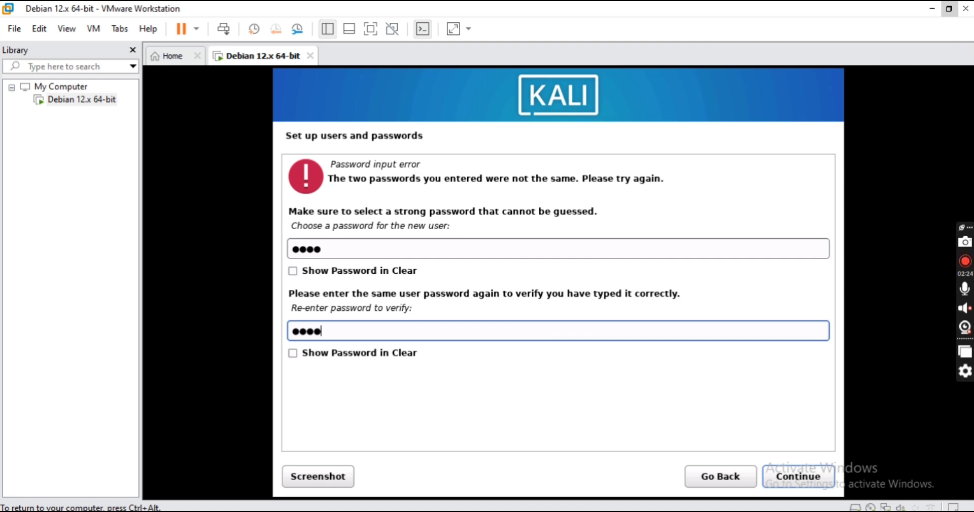
pyautogui.click(791, 476)
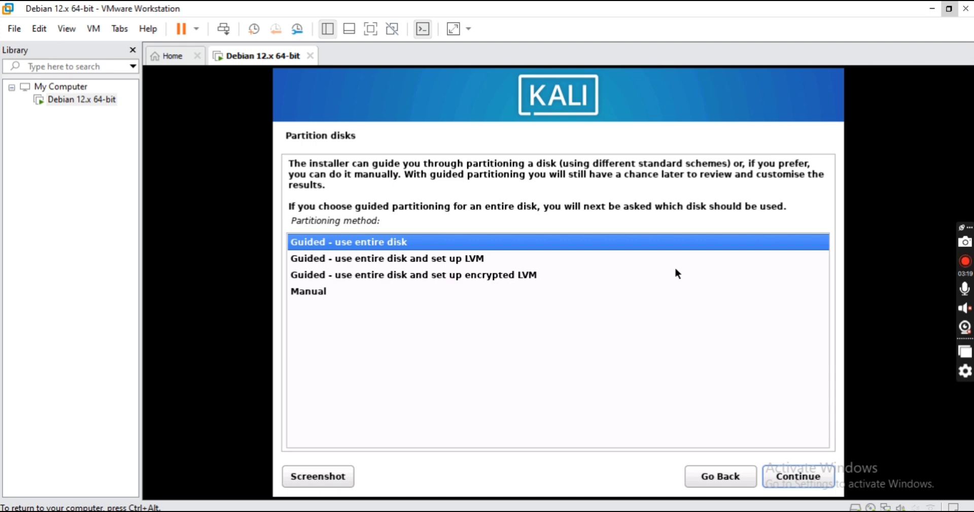
# Use guided partitioning on the whole virtual disk with all files in one partition, and write the changes
pyautogui.click(784, 490)
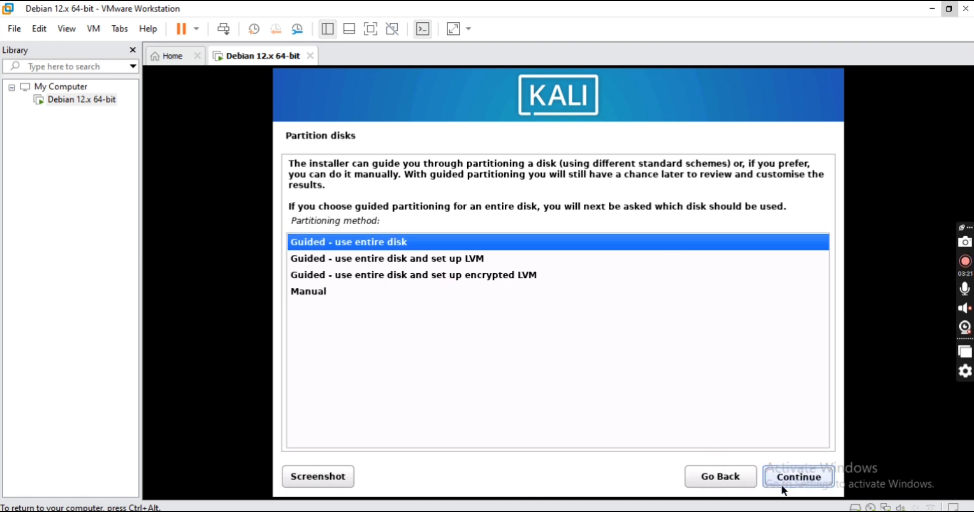
pyautogui.click(786, 487)
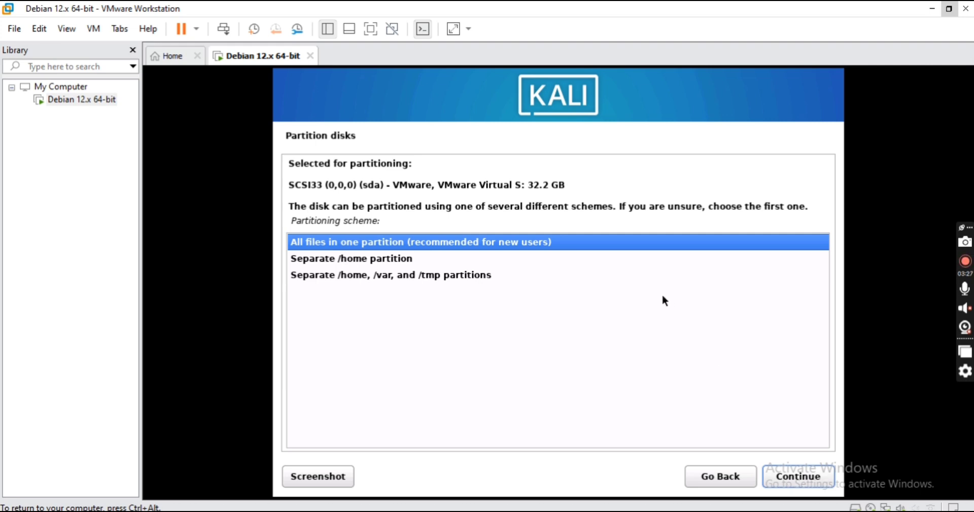
pyautogui.click(833, 487)
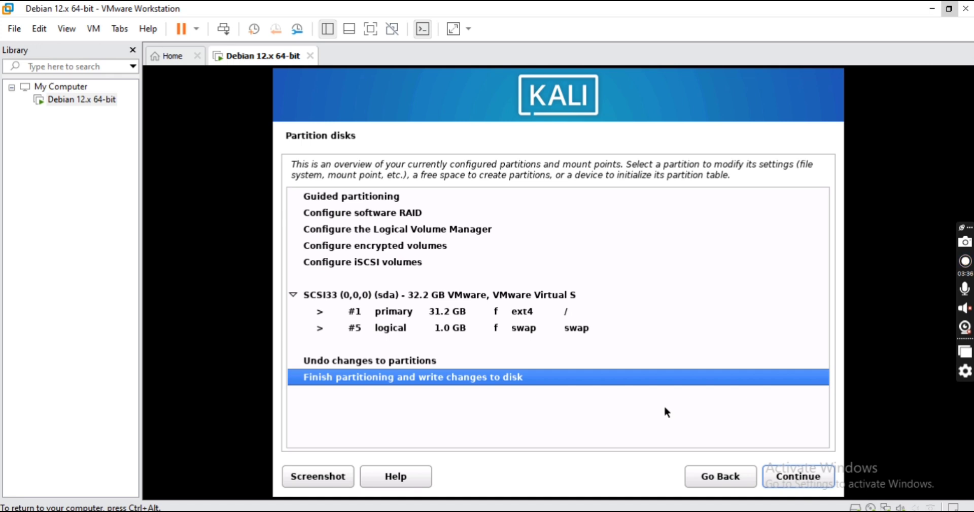
pyautogui.click(815, 483)
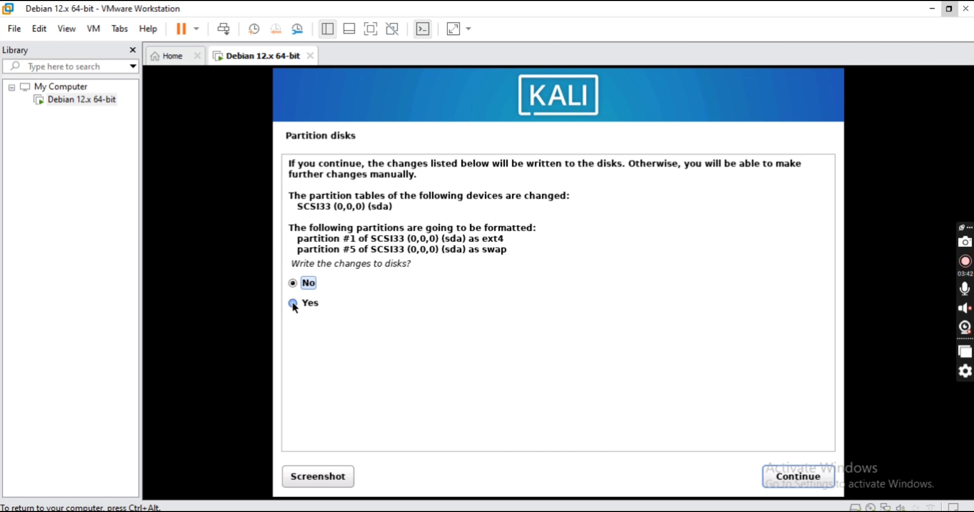
pyautogui.click(776, 484)
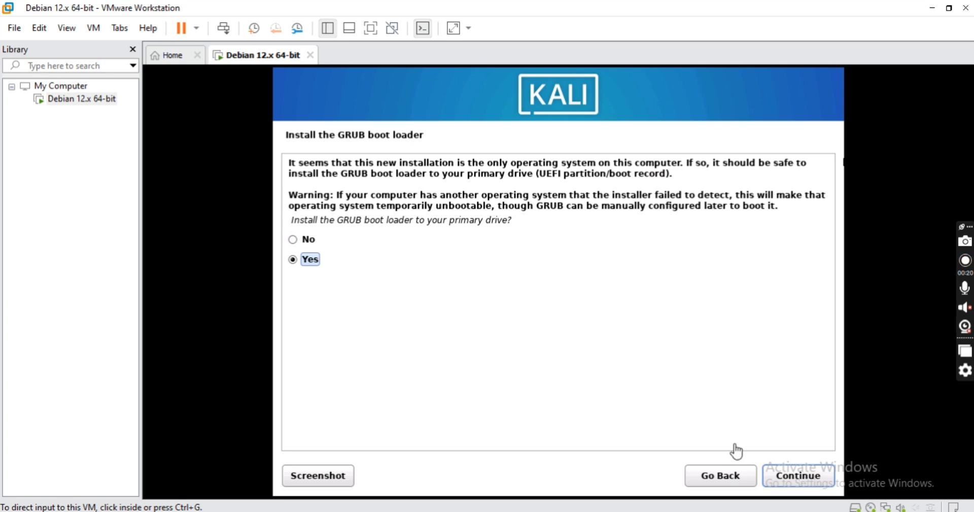
# Agree to install the GRUB boot loader and choose /dev/sda as its device
pyautogui.click(812, 471)
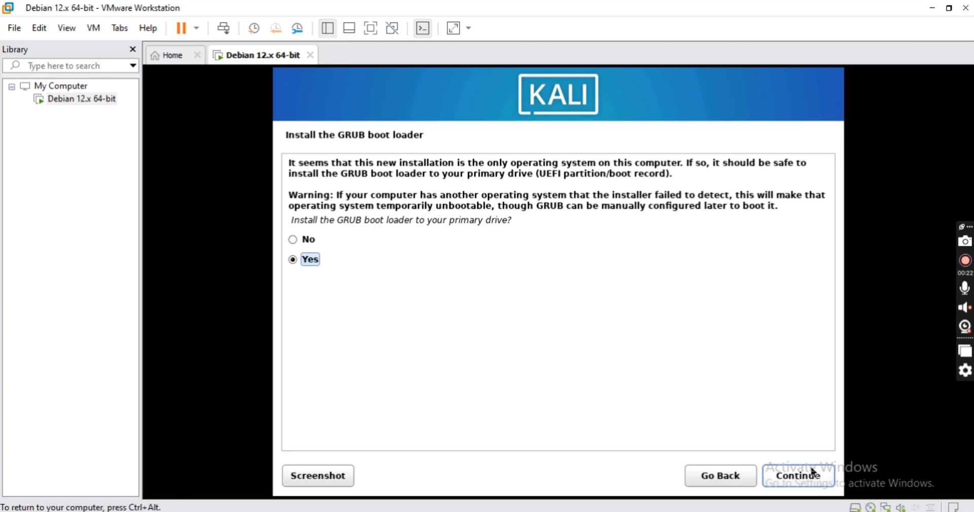
pyautogui.click(801, 482)
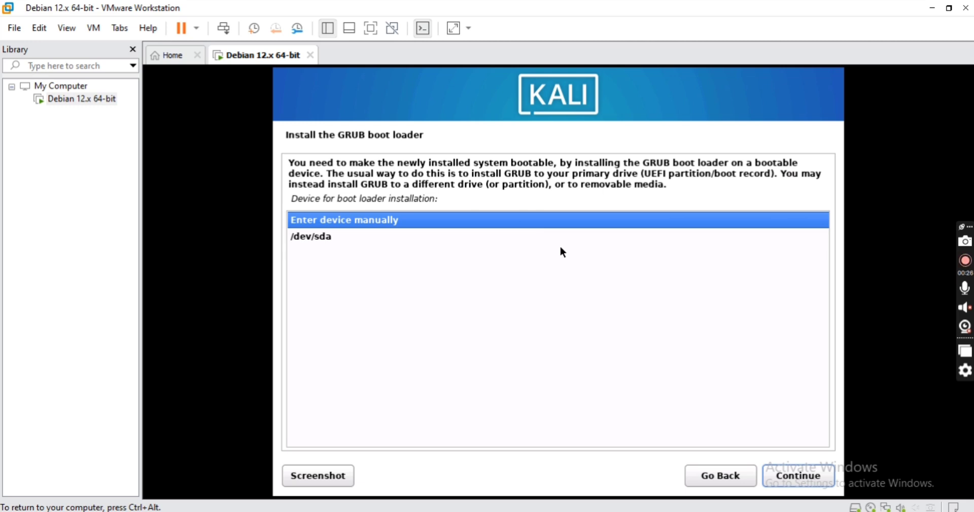
pyautogui.click(371, 238)
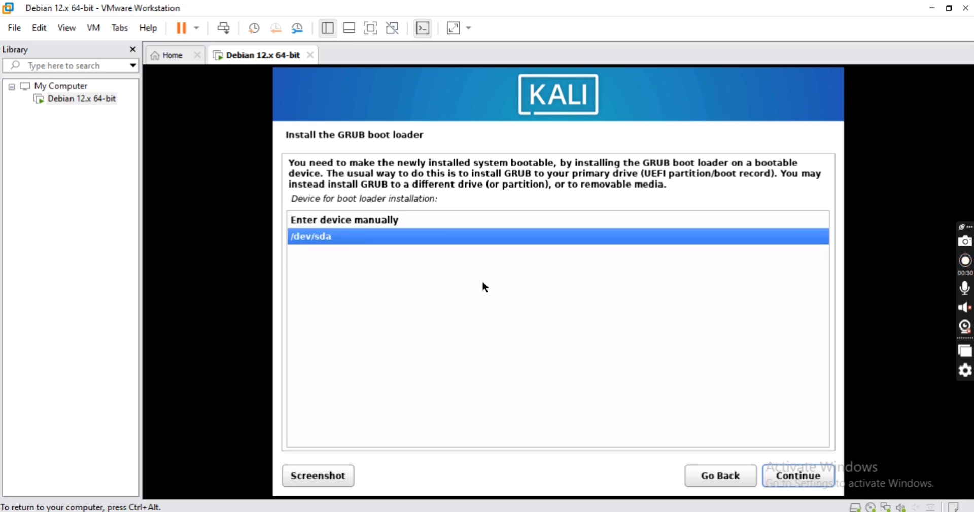
pyautogui.click(801, 477)
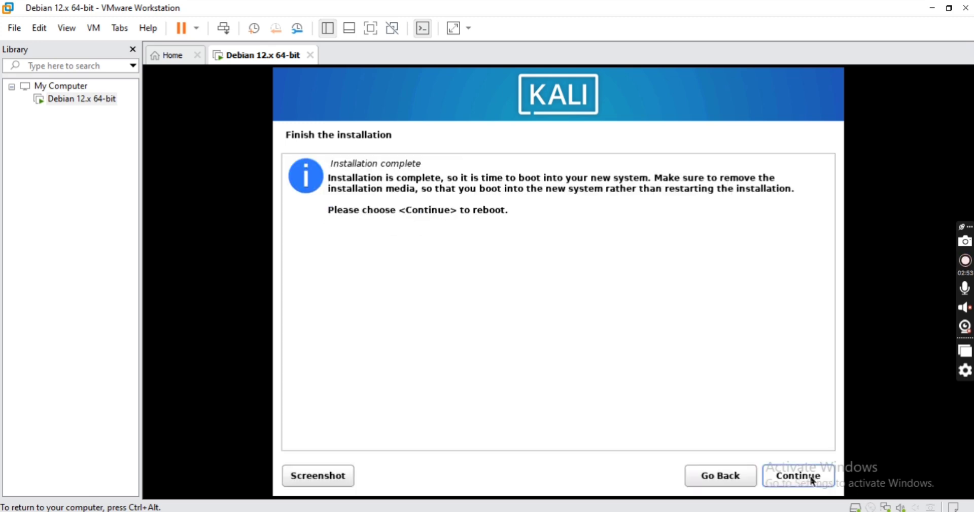
# Reboot into the Kali GNU/Linux GRUB entry and switch the VM to full screen
pyautogui.click(810, 477)
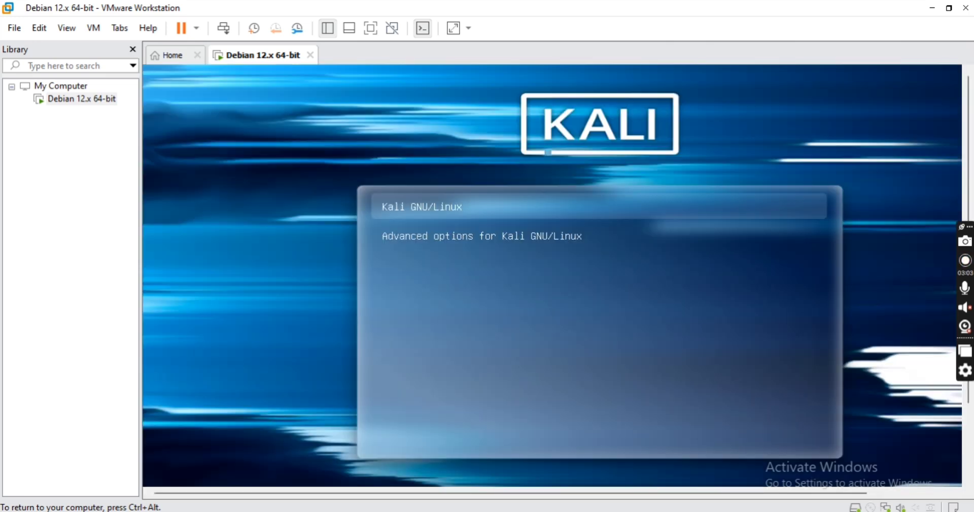
pyautogui.press('Return')
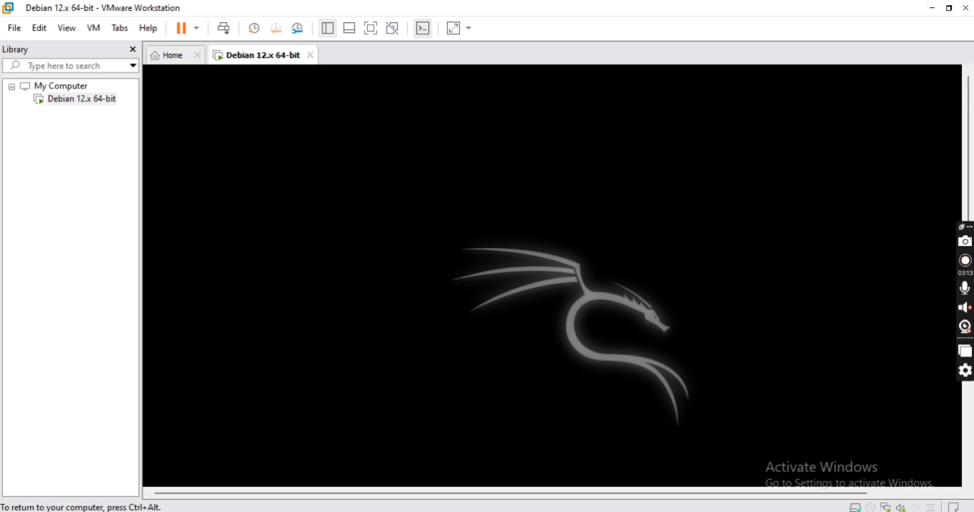
pyautogui.hotkey('ctrl', 'alt')
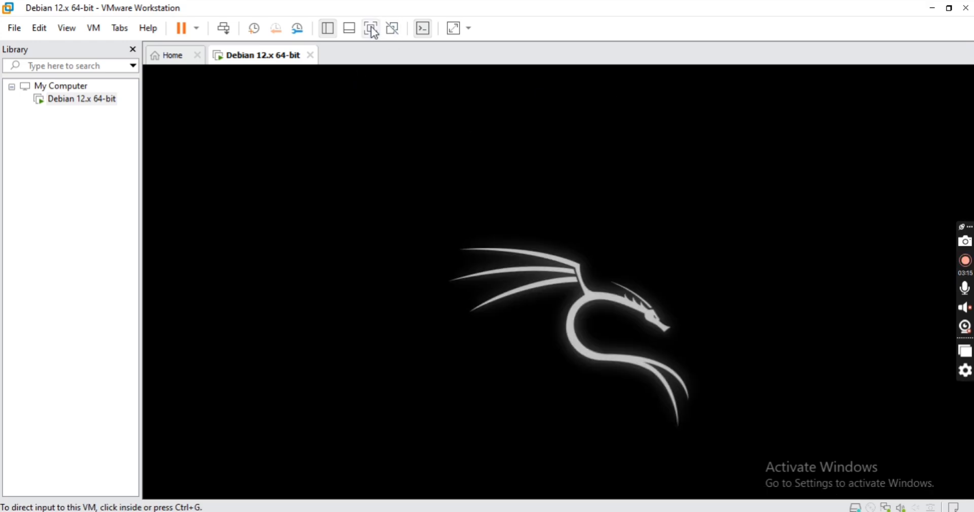
pyautogui.click(371, 28)
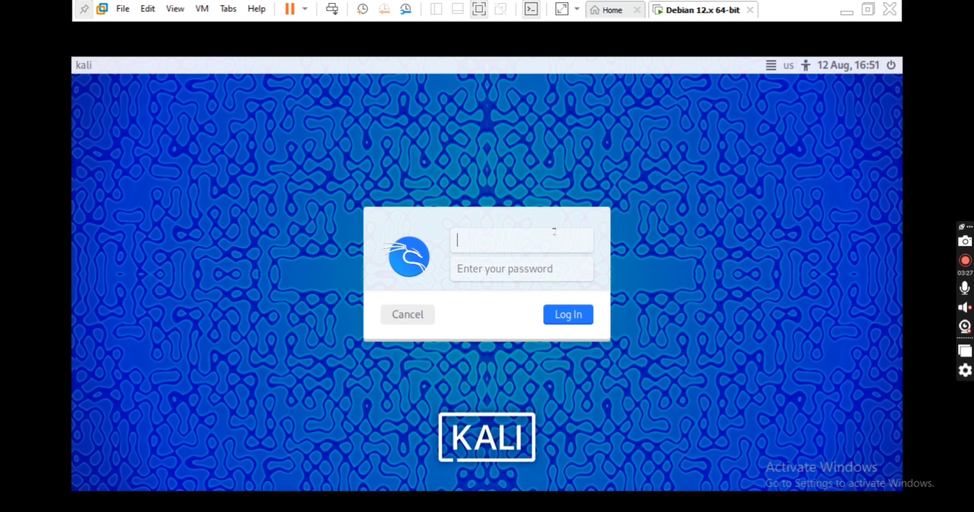
# Log in to Kali with the new user's username and password, then bring up the log-out options
pyautogui.write('kali')
pyautogui.click(526, 261)
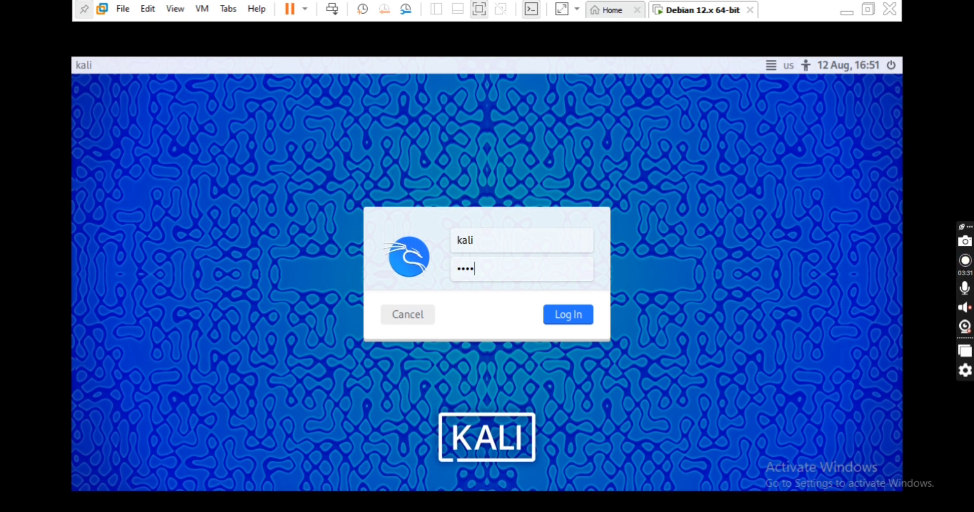
pyautogui.press('Return')
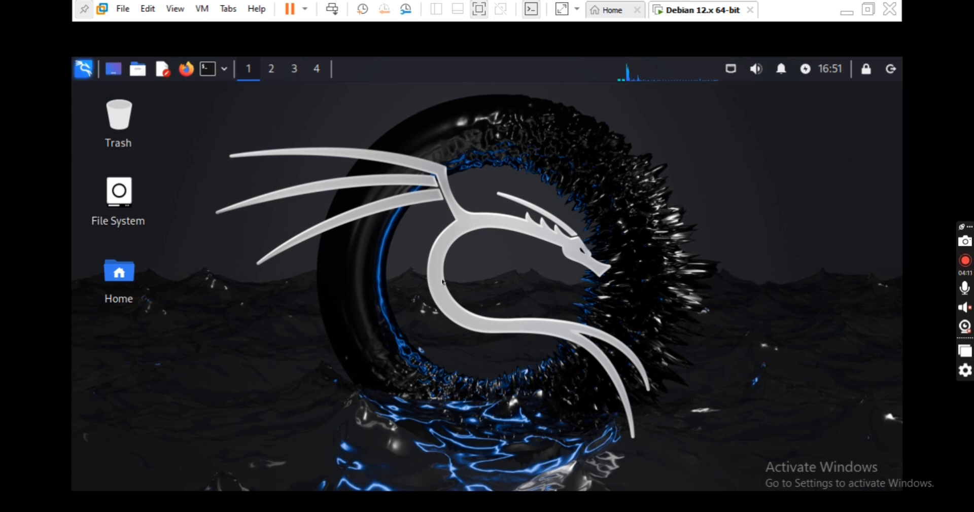
pyautogui.click(891, 69)
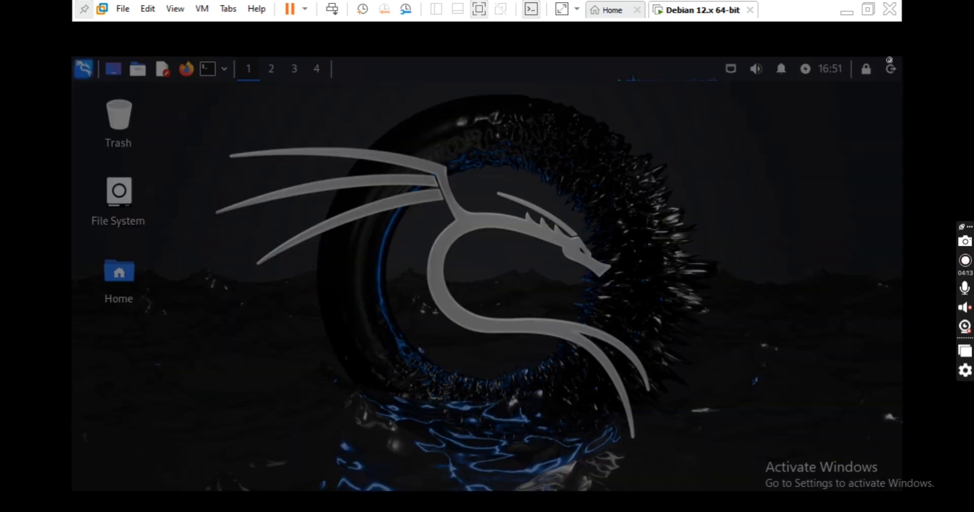
# Shut down Kali, dismiss the Removable Devices hint, and close VMware Workstation
pyautogui.click(588, 232)
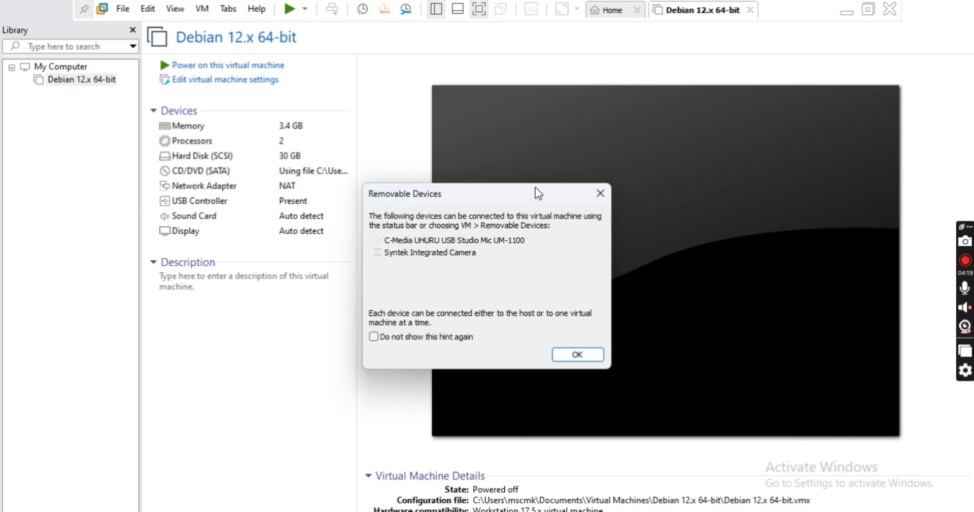
pyautogui.click(600, 194)
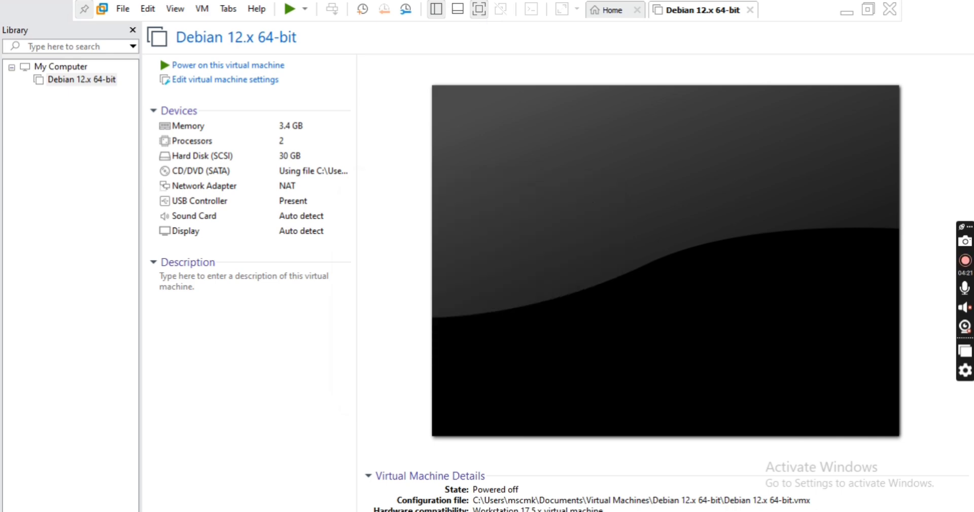
pyautogui.click(887, 9)
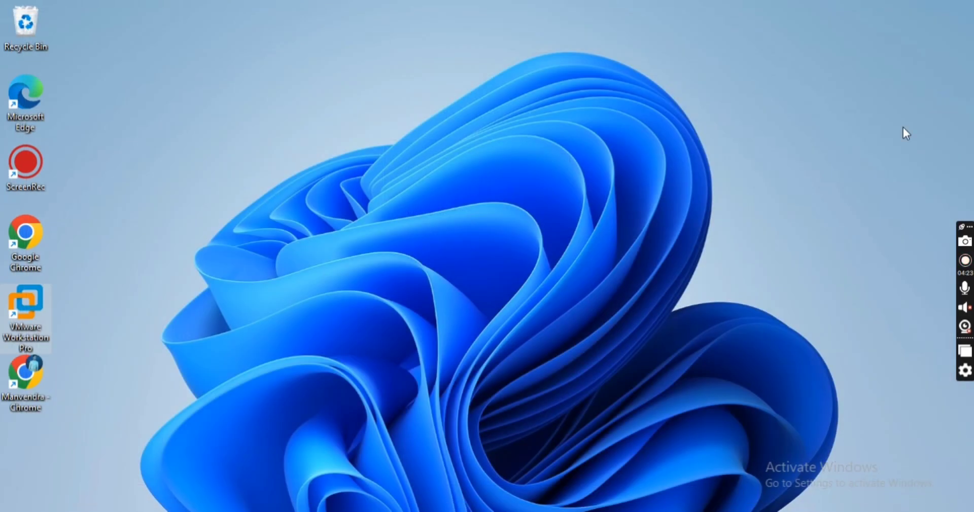